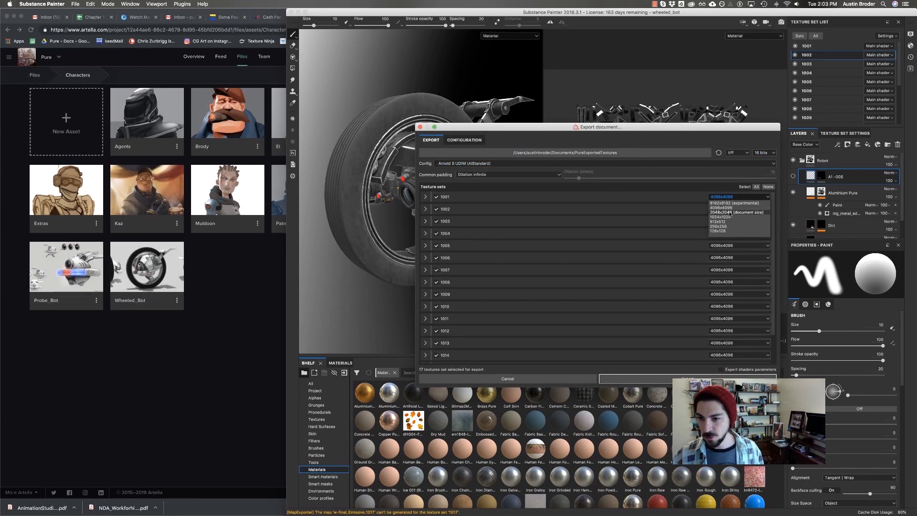
- Set the export resolution of texture sets 1001 through 1014 to 2048x2048 (document size)
click(735, 212)
click(736, 208)
click(723, 224)
click(724, 221)
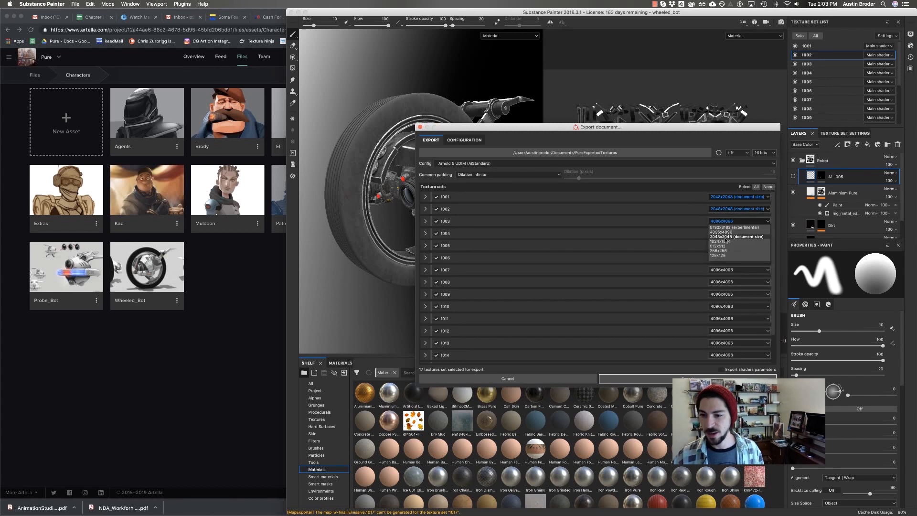
click(723, 237)
click(723, 233)
click(726, 248)
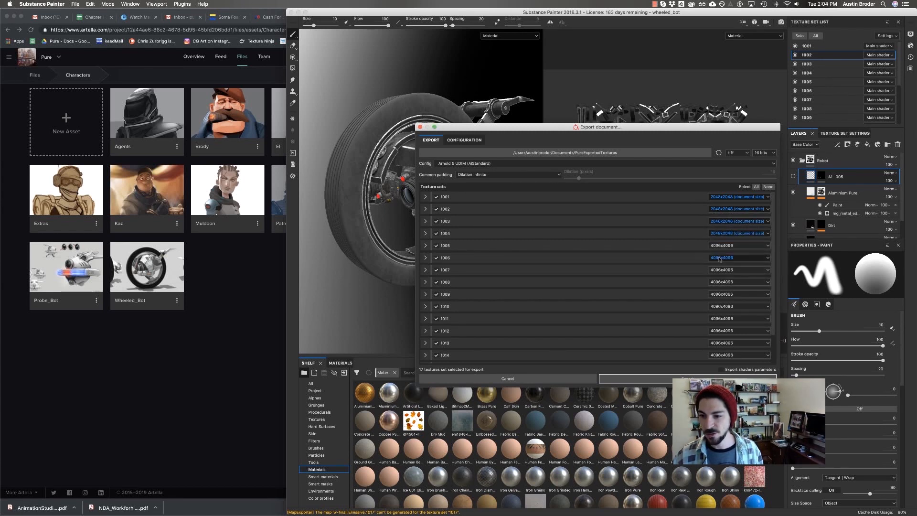
click(729, 246)
click(732, 261)
click(728, 257)
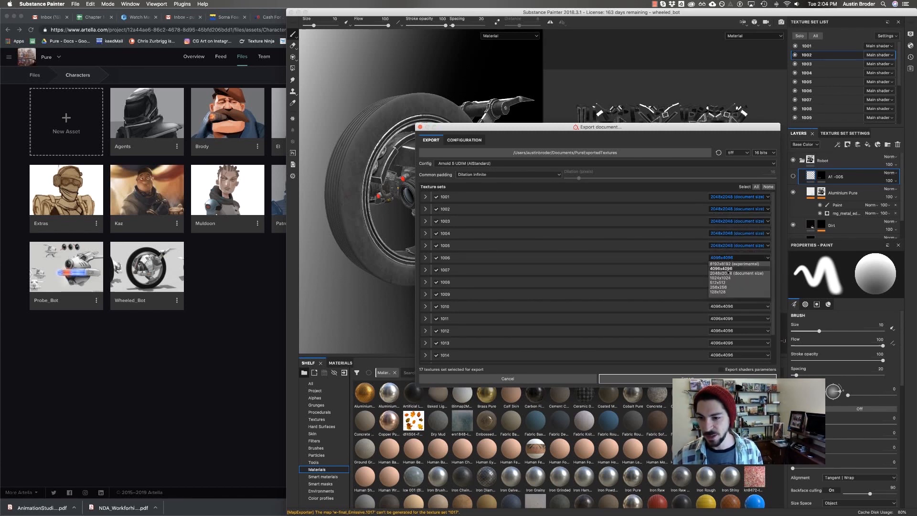
click(721, 273)
click(721, 270)
click(738, 286)
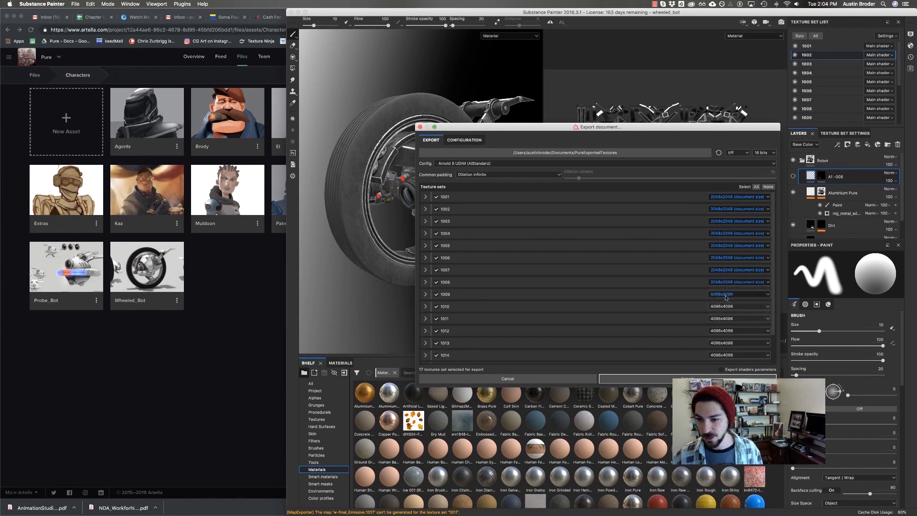
click(721, 282)
click(736, 298)
click(723, 294)
click(732, 310)
click(723, 306)
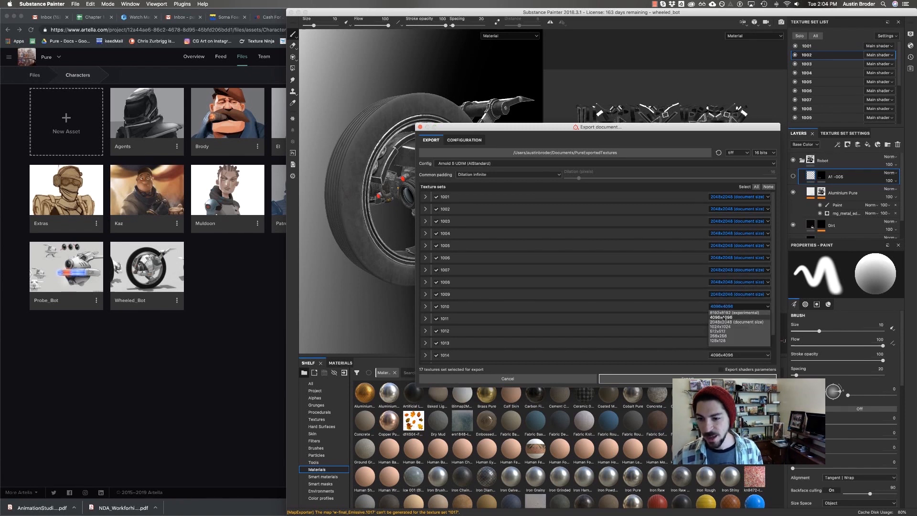
click(735, 322)
click(721, 319)
click(735, 334)
click(721, 330)
click(735, 346)
click(721, 343)
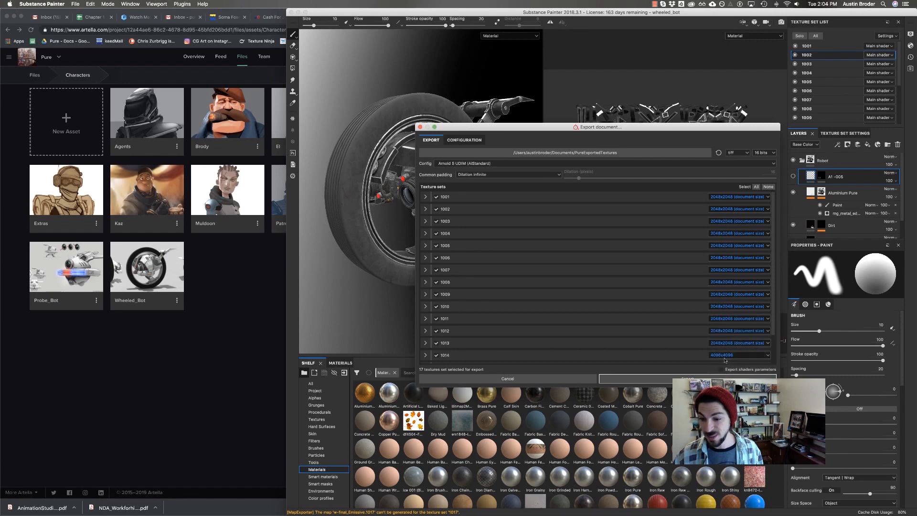
click(736, 358)
click(721, 355)
click(738, 370)
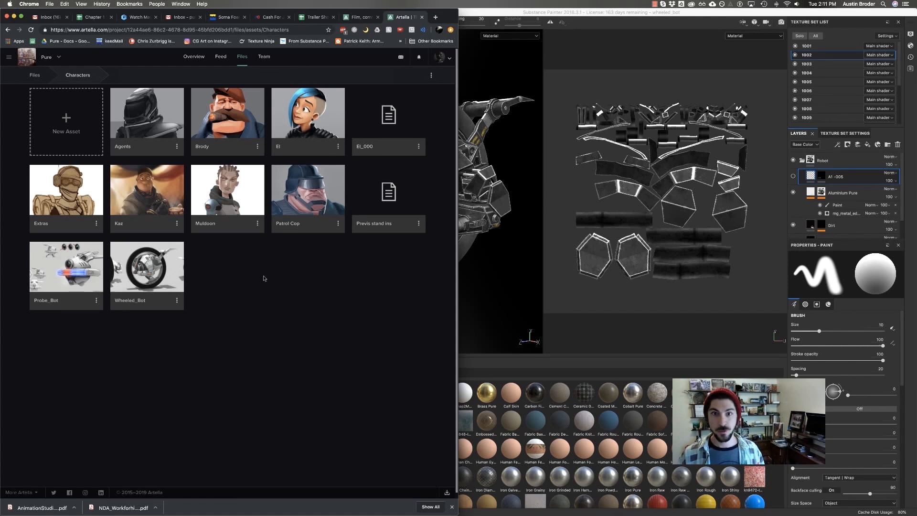
- In the Artella project page, open the Wheeled_Bot asset's wheeledBot folder inside its texture folder
click(158, 271)
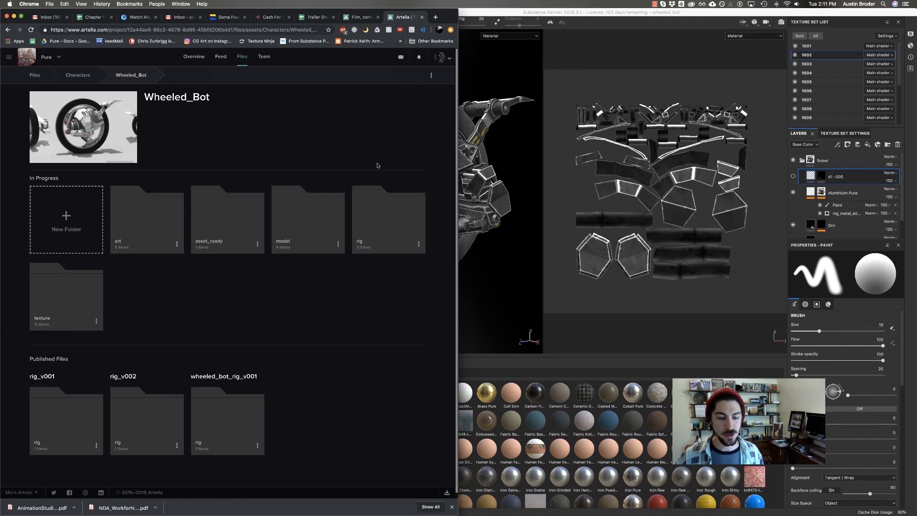
click(77, 296)
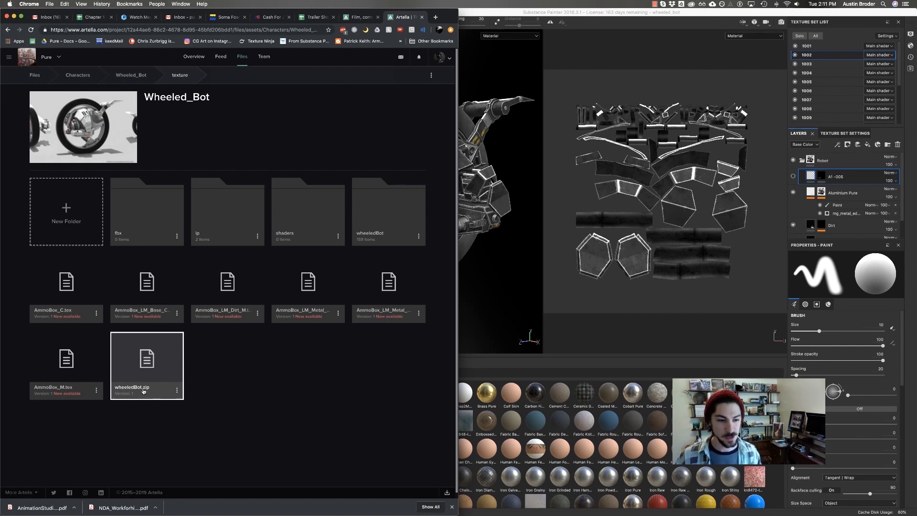
click(390, 213)
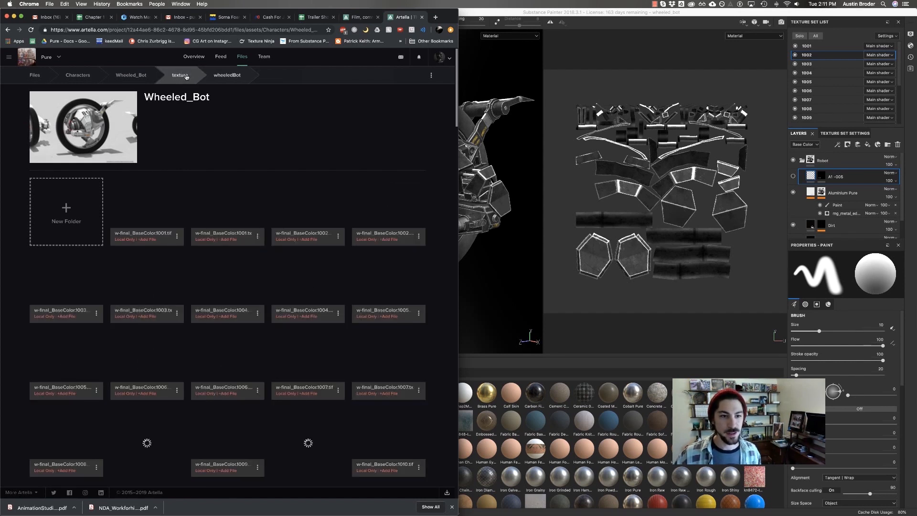
- Switch to Finder and select w-final_BaseColor.1001.tif in the PureExportedTextures folder
key(super+Tab)
click(260, 272)
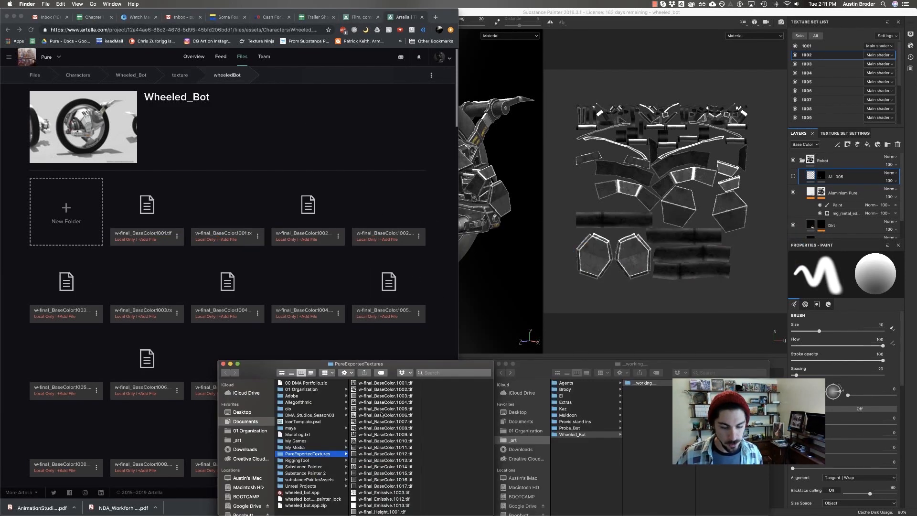
click(392, 385)
drag(392, 385, 179, 239)
- View w-final_BaseColor.1001.tif locally from Artella and arrange its wheeledBot folder window alongside the exported textures window
click(177, 237)
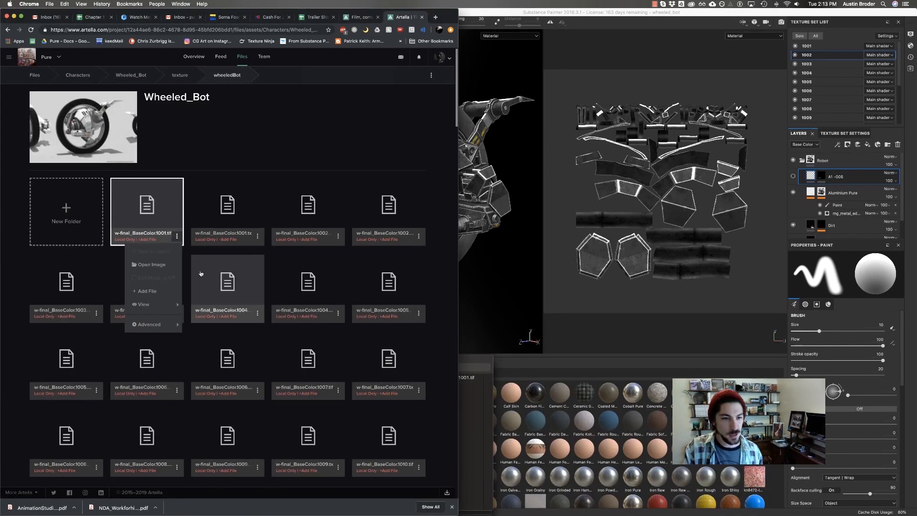
mouse_move(158, 304)
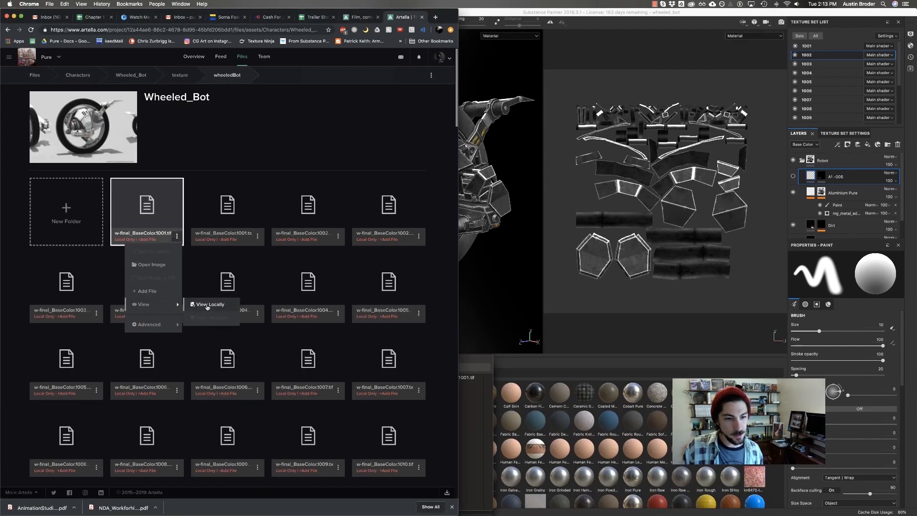
click(208, 304)
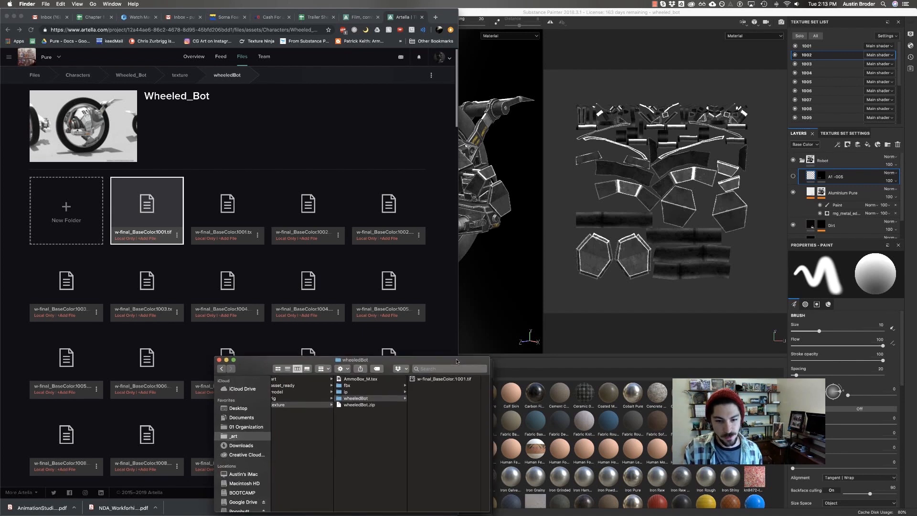
drag(456, 361, 458, 362)
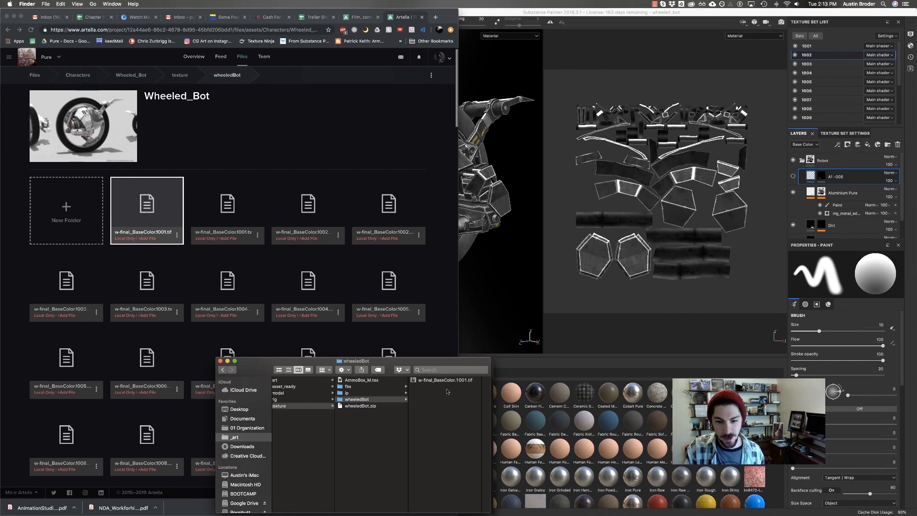
drag(442, 364, 413, 182)
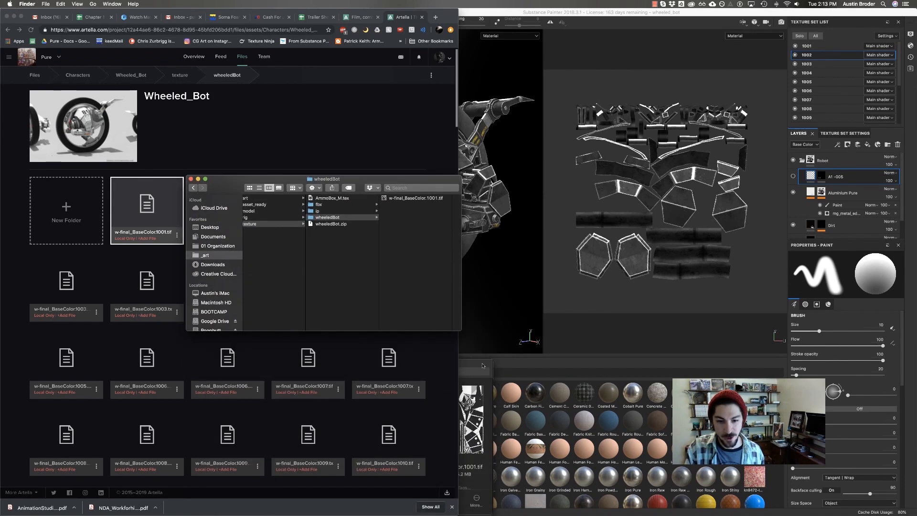
key(super+grave)
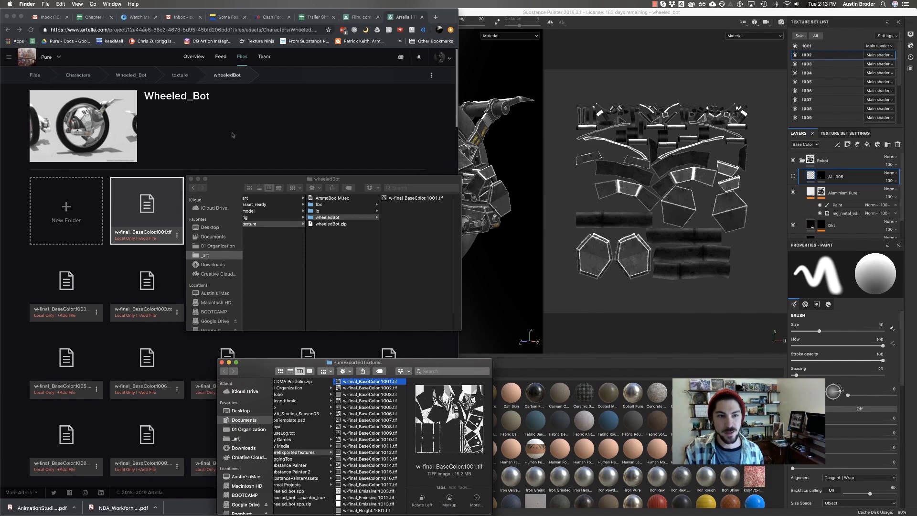
mouse_move(267, 179)
mouse_down()
mouse_move(301, 249)
mouse_move(293, 378)
mouse_up()
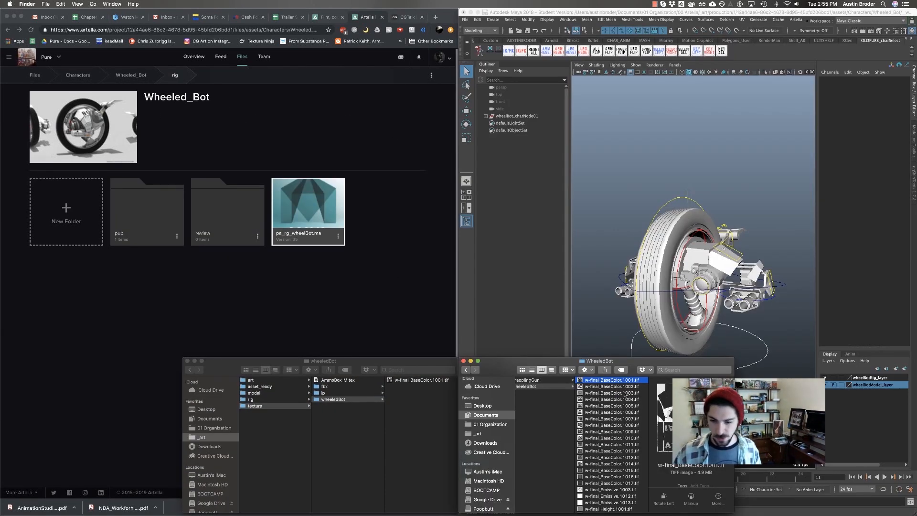
- Copy all exported wheeled bot textures except w-final_BaseColor.1001.tif into the local texture/wheeledBot folder
key(super+a)
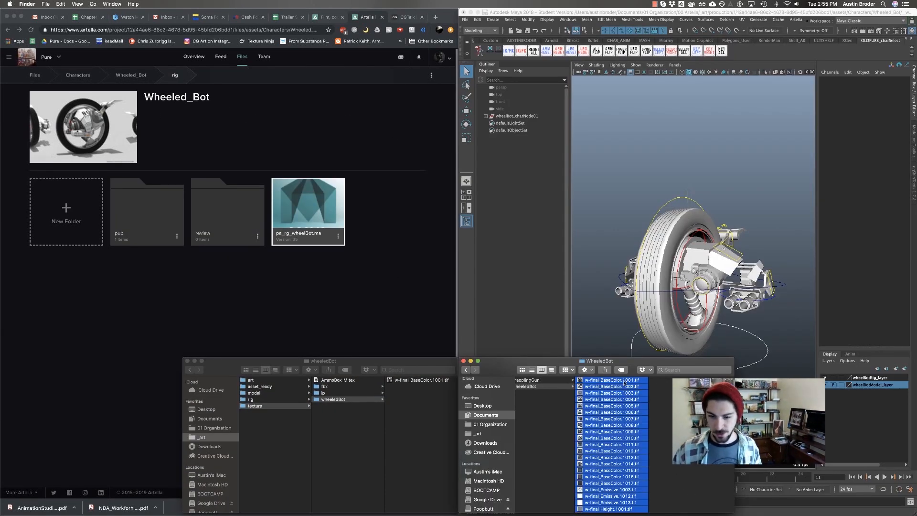
super+click(613, 381)
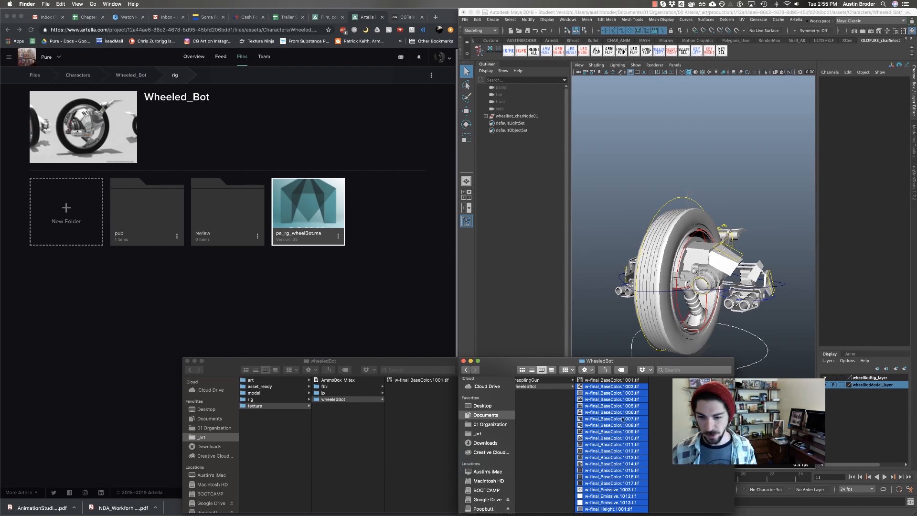
drag(613, 406, 429, 414)
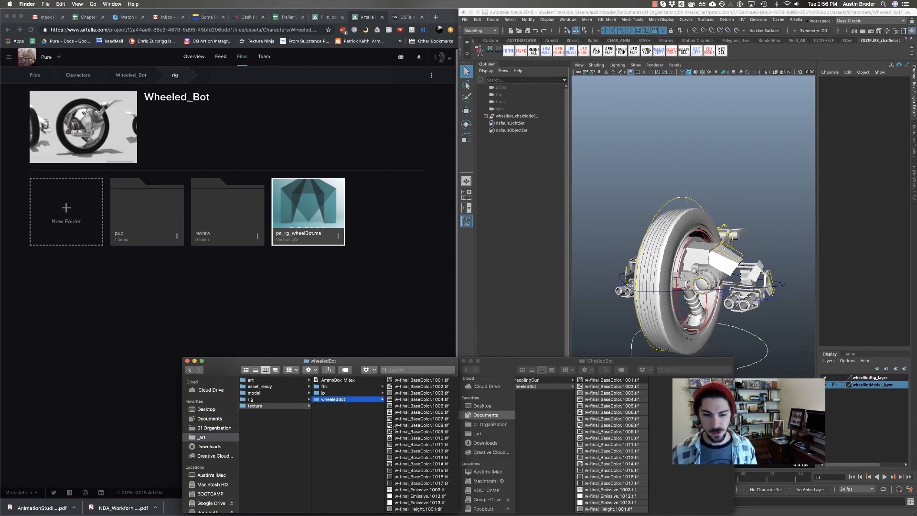
- Switch to Maya and assign a new Arnold aiStandardSurface material to the whole WheeledBotGeo group
click(597, 227)
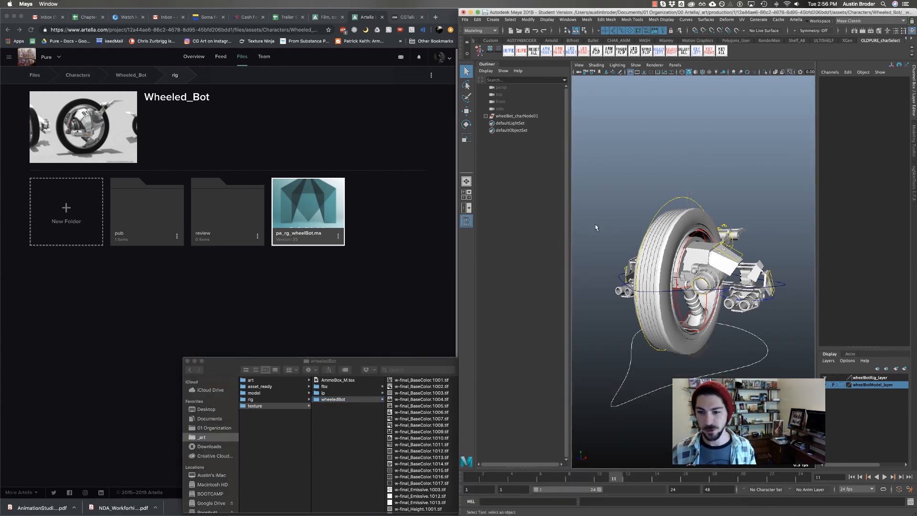
click(662, 243)
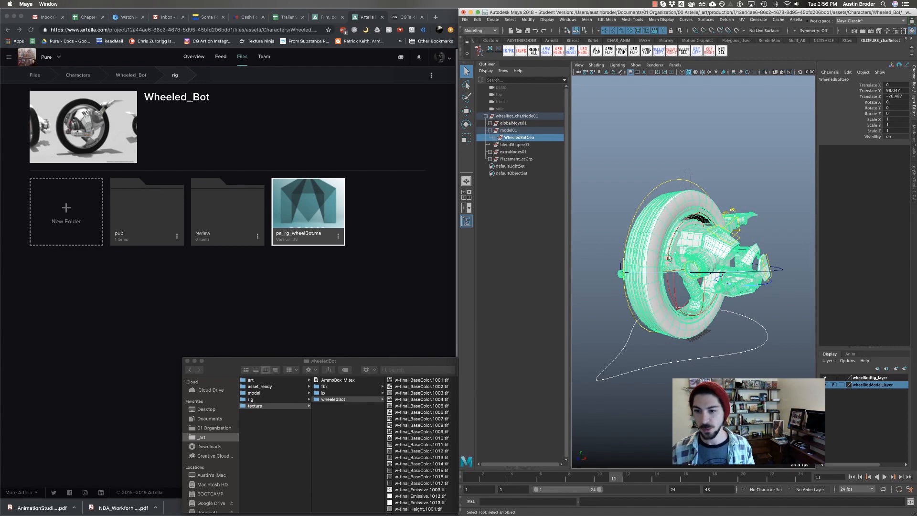
right_click(658, 219)
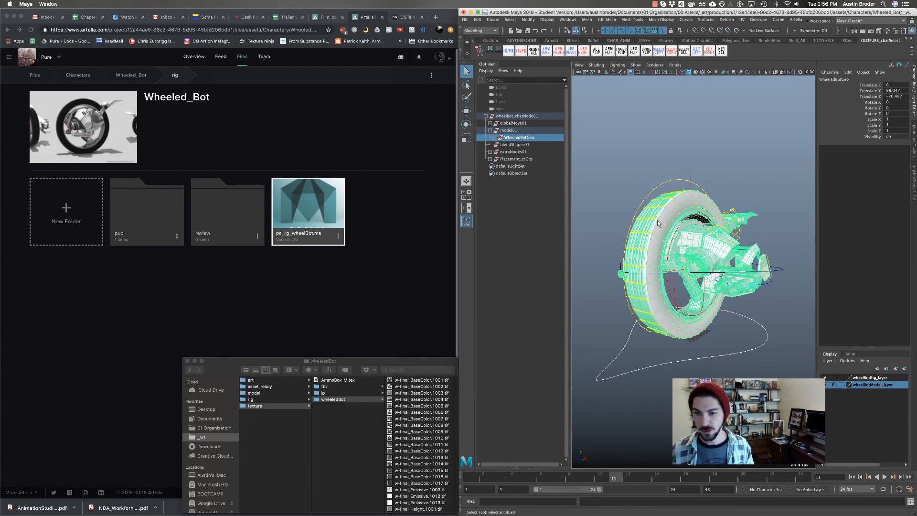
right_drag(659, 219, 667, 331)
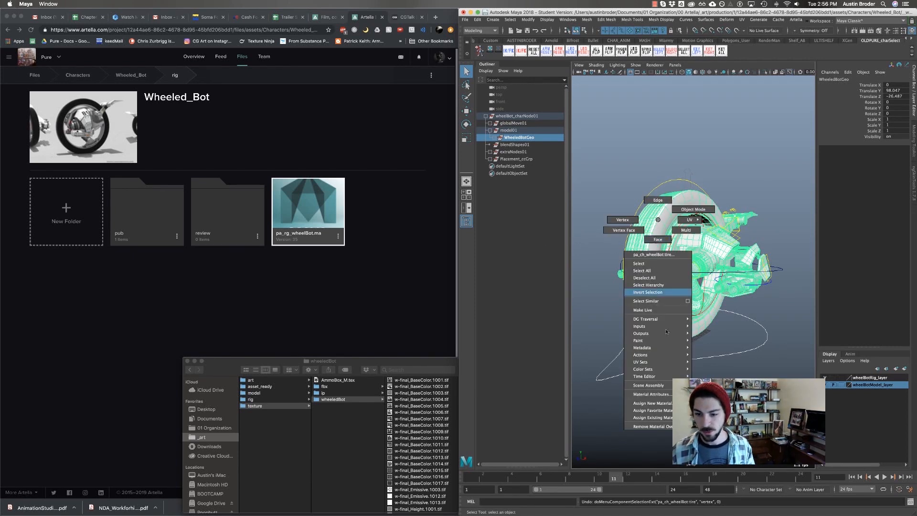
click(647, 403)
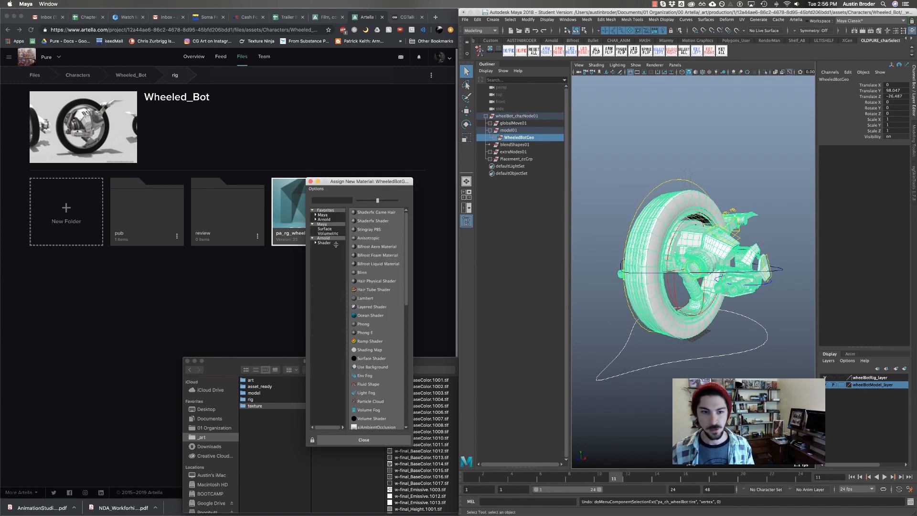
click(324, 239)
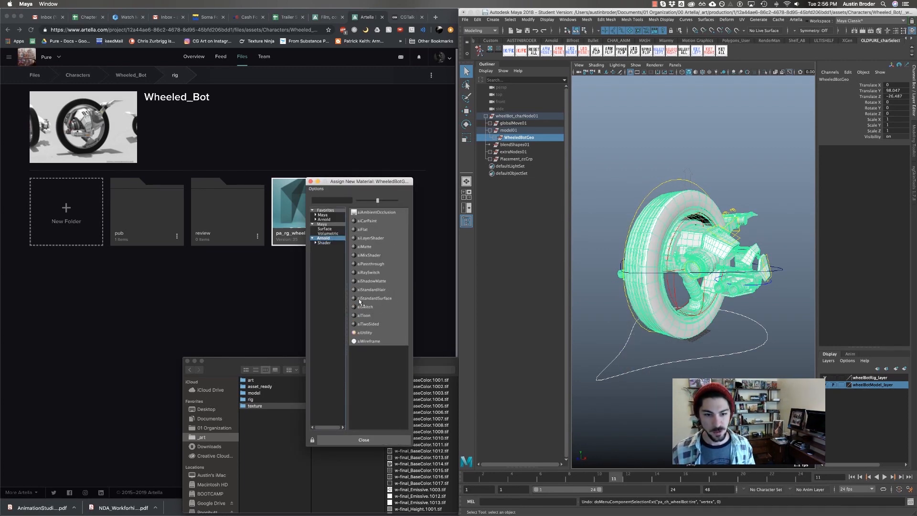
click(382, 300)
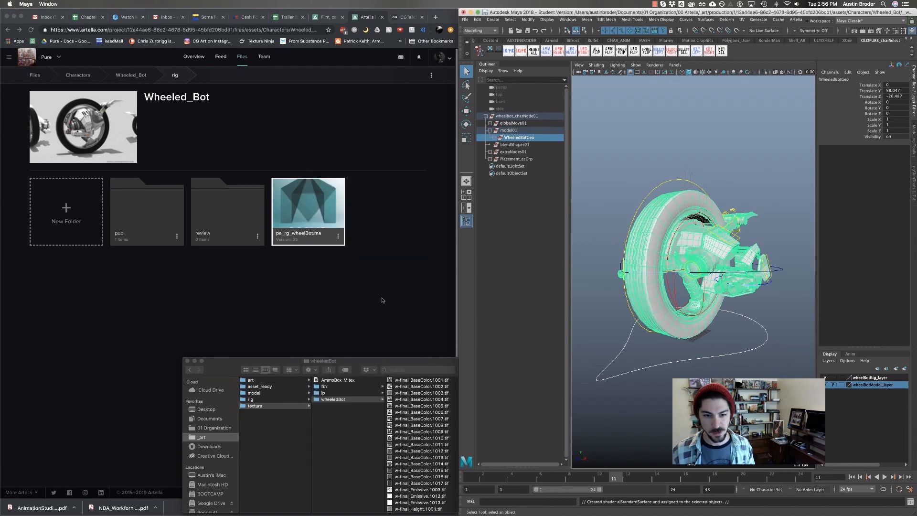
- Rename the new material wheeledBot_MAT and set its base weight to 1.000
double_click(398, 177)
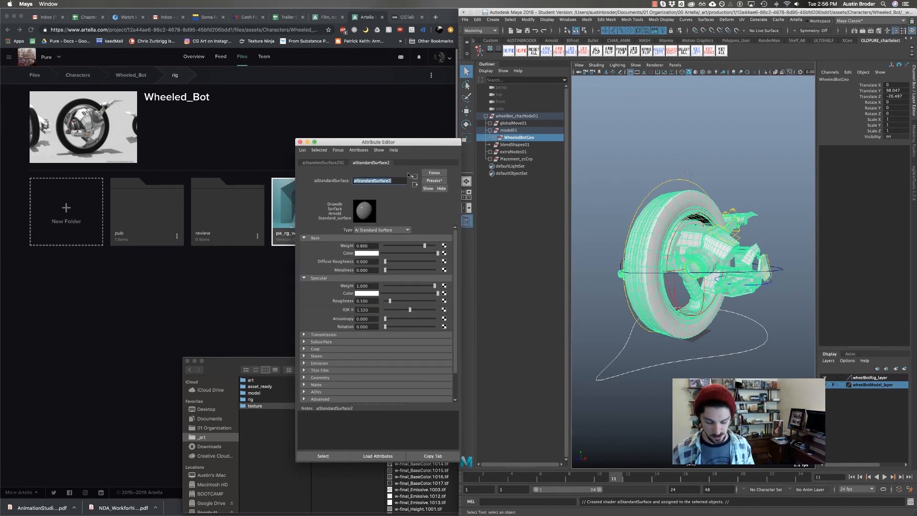
text(wheeledBot_MAT)
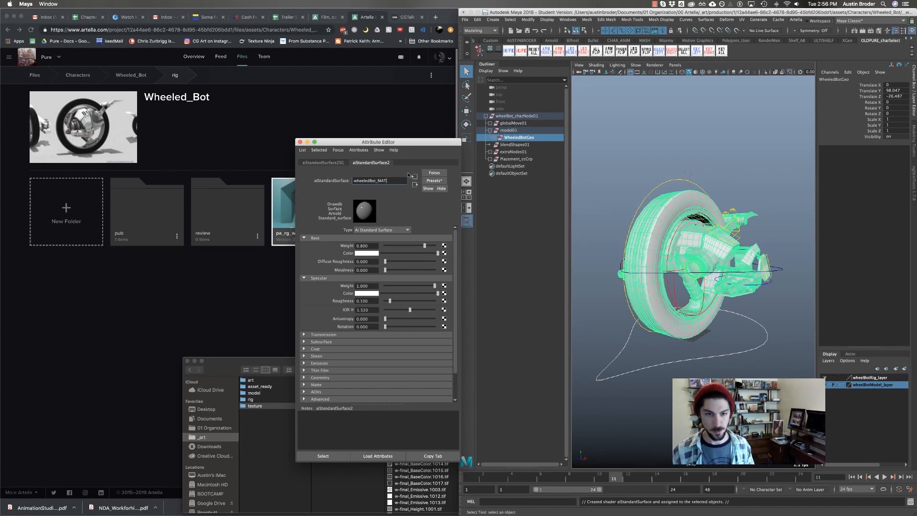
key(Return)
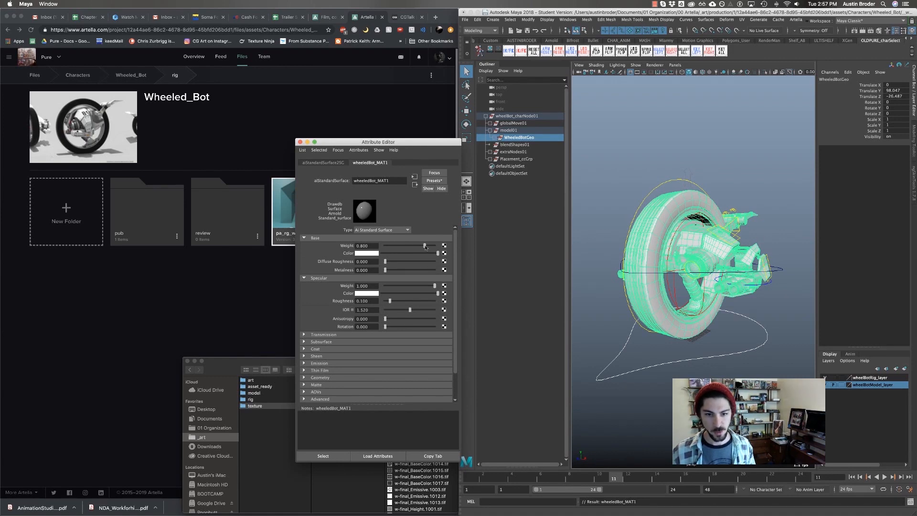
drag(425, 247, 437, 248)
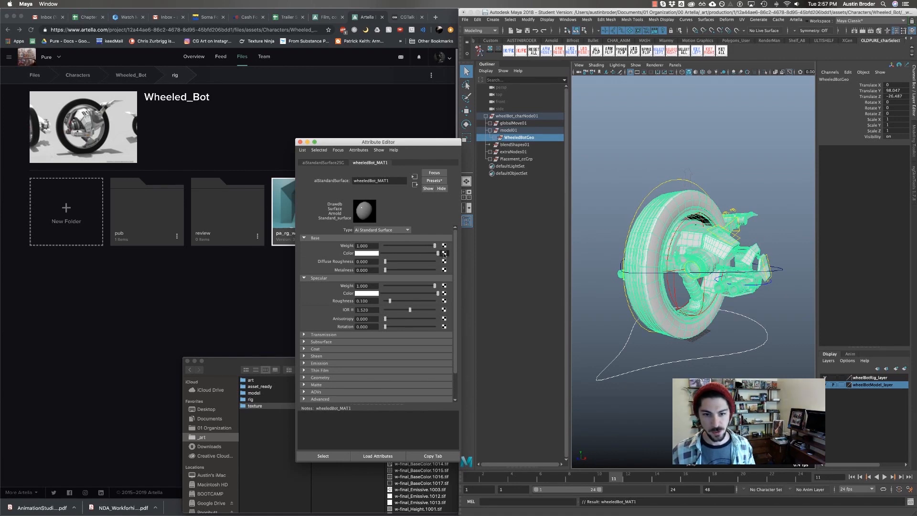
- Connect a new File texture to the material's base color and start choosing its image file
click(445, 253)
click(383, 241)
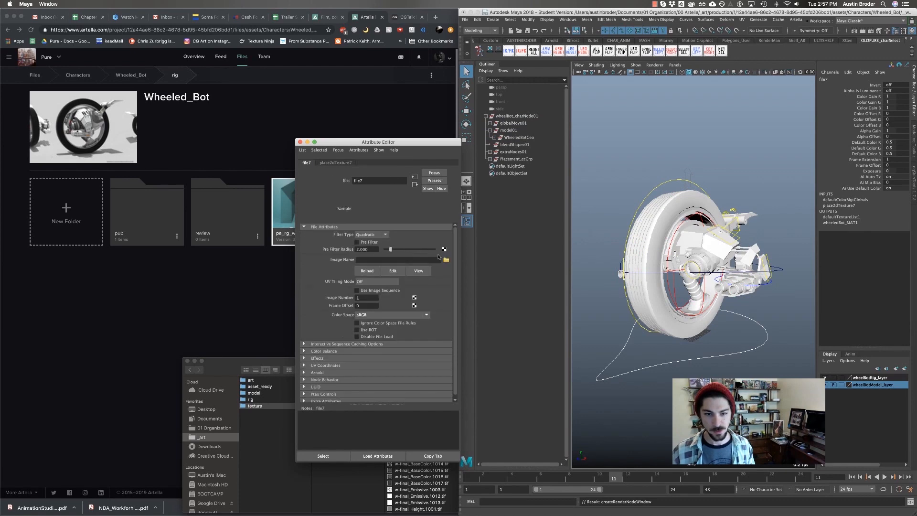
click(447, 260)
- Browse from Documents through 01 Organization/00 Artella/_art/production/1 to the project's assets/Characters folder
click(143, 142)
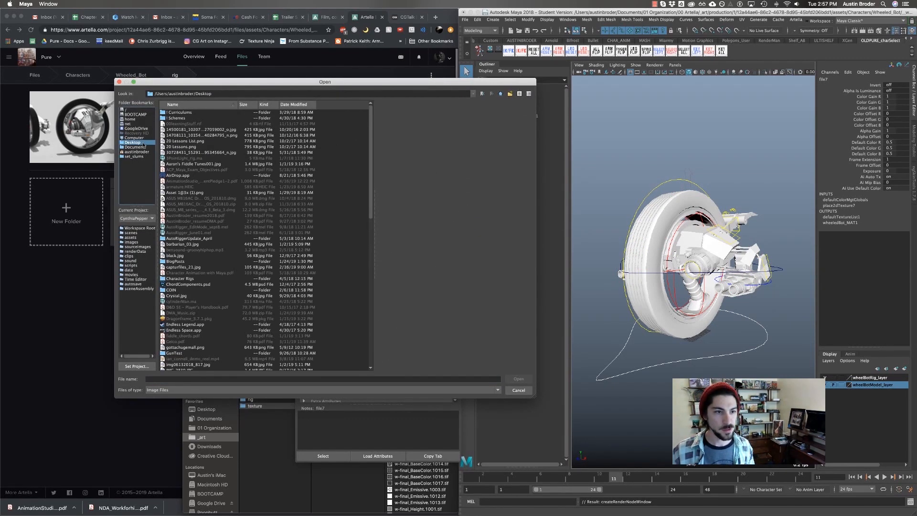
click(143, 147)
double_click(181, 118)
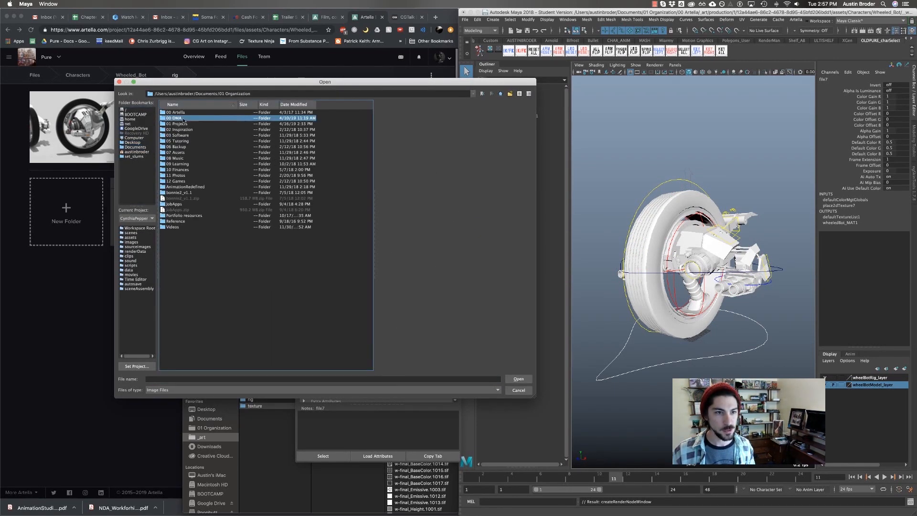
double_click(180, 118)
double_click(179, 113)
double_click(178, 113)
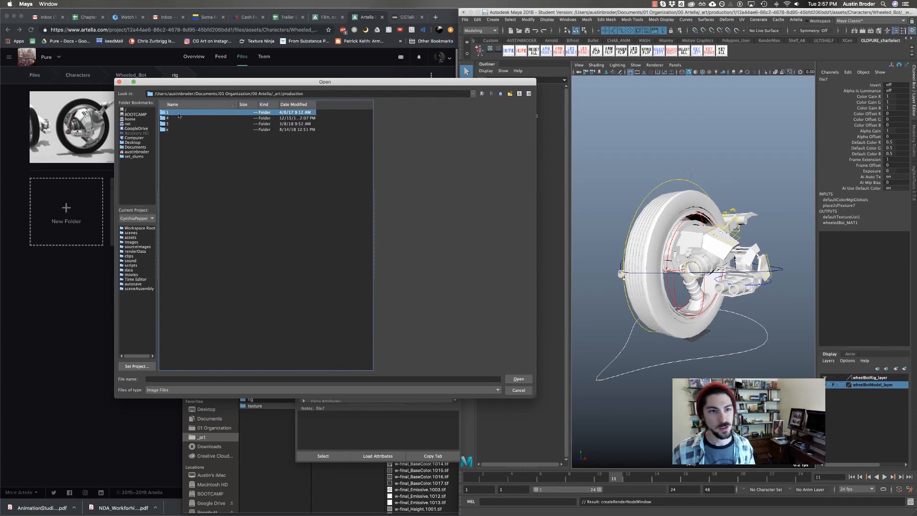
double_click(178, 113)
double_click(179, 113)
double_click(180, 118)
double_click(179, 119)
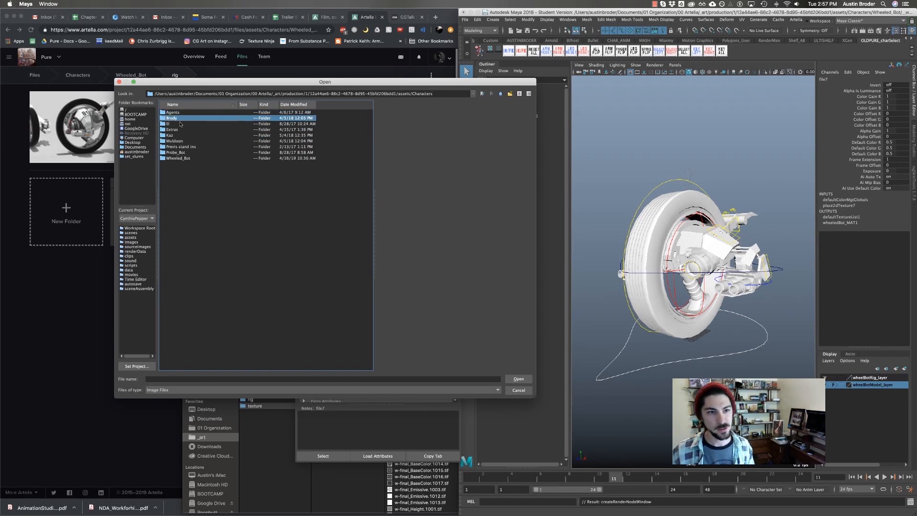
- Open the Wheeled_Bot working files and go into the texture/wheeledBot folder
click(181, 158)
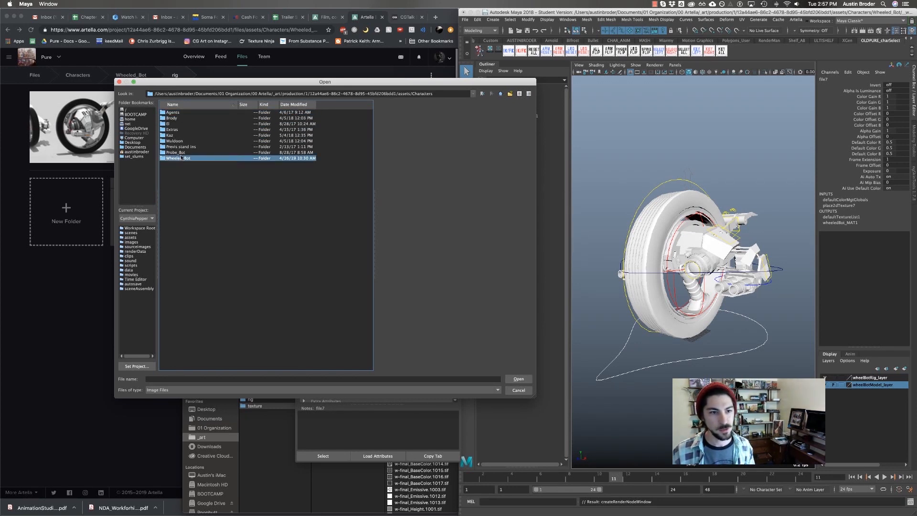
double_click(181, 158)
double_click(176, 112)
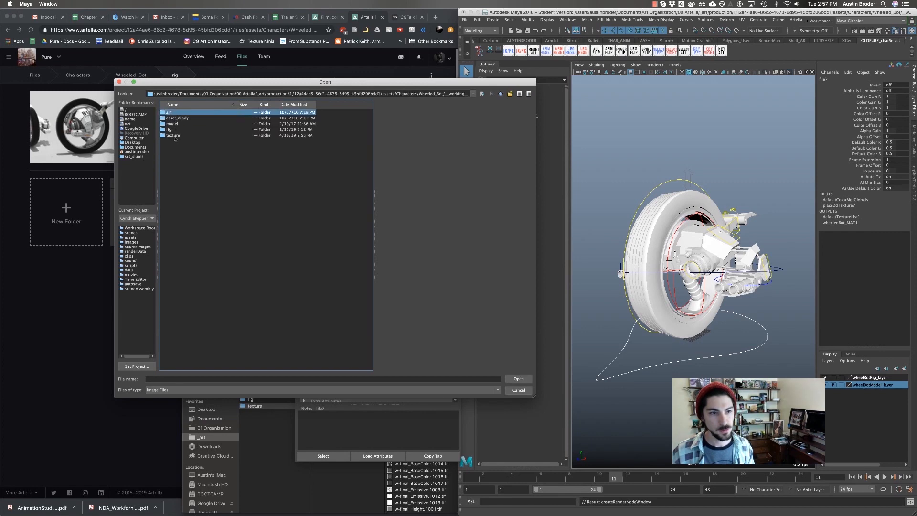
double_click(174, 136)
double_click(176, 130)
- Load w-final_BaseColor.1001.tif as the base color image and set its UV Tiling Mode to UDIM (Mari)
click(182, 113)
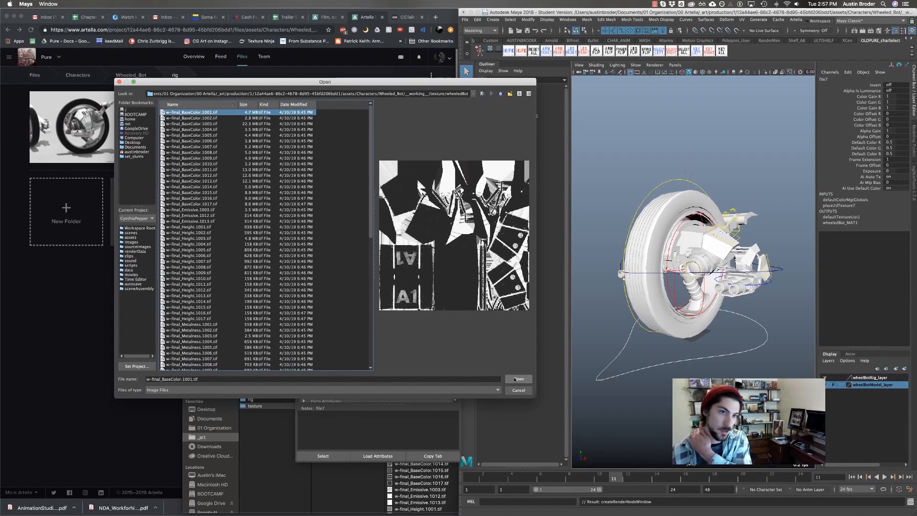
click(515, 378)
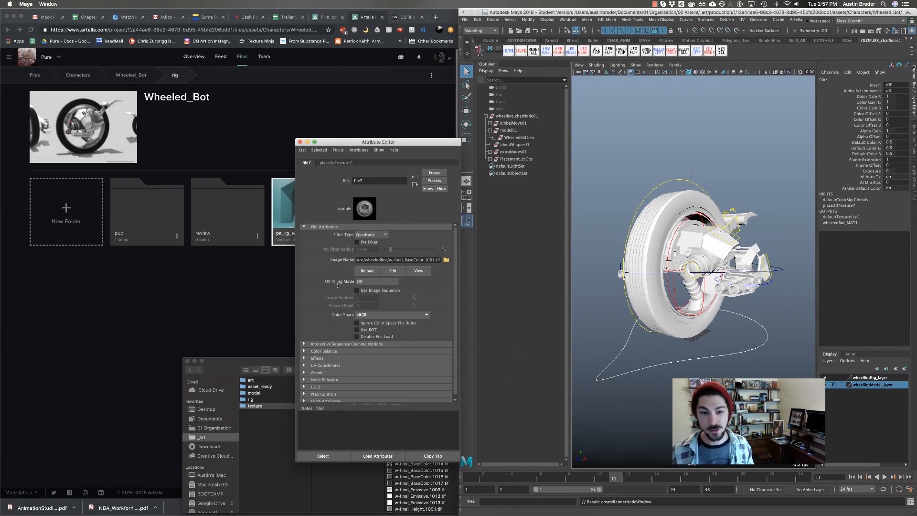
click(356, 281)
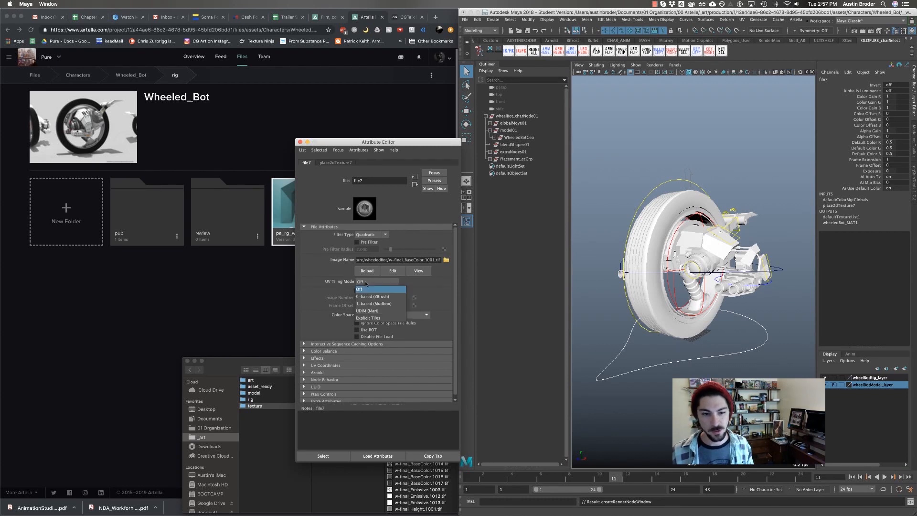
click(372, 311)
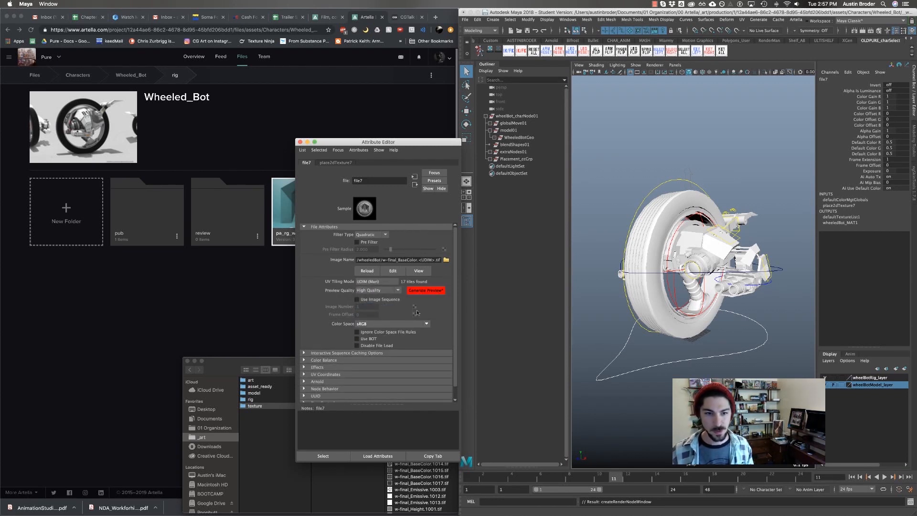
- Connect a new File texture to the material's metalness and load w-final_Metalness.1001.tif into it
click(414, 184)
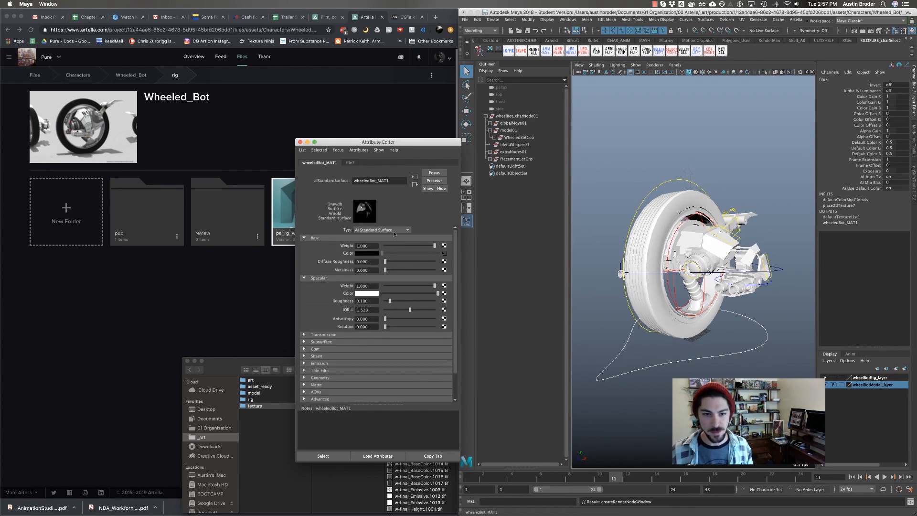
click(444, 270)
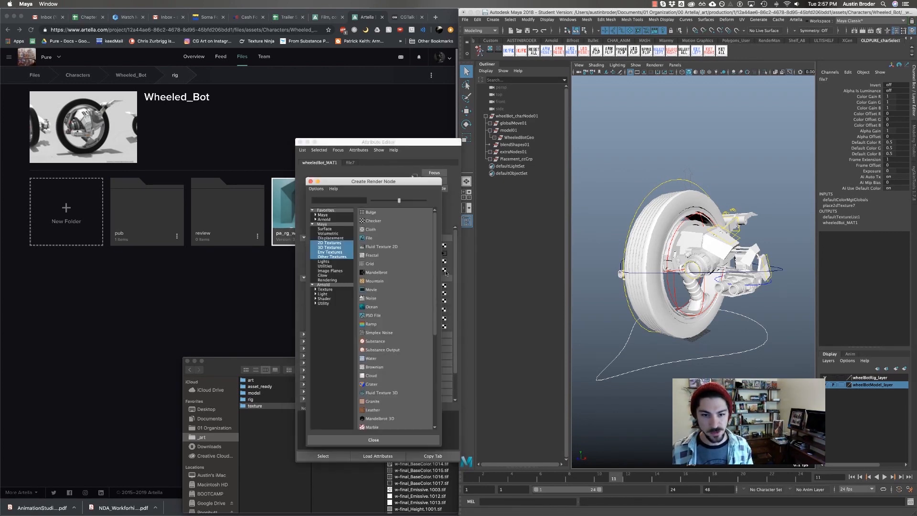
click(381, 240)
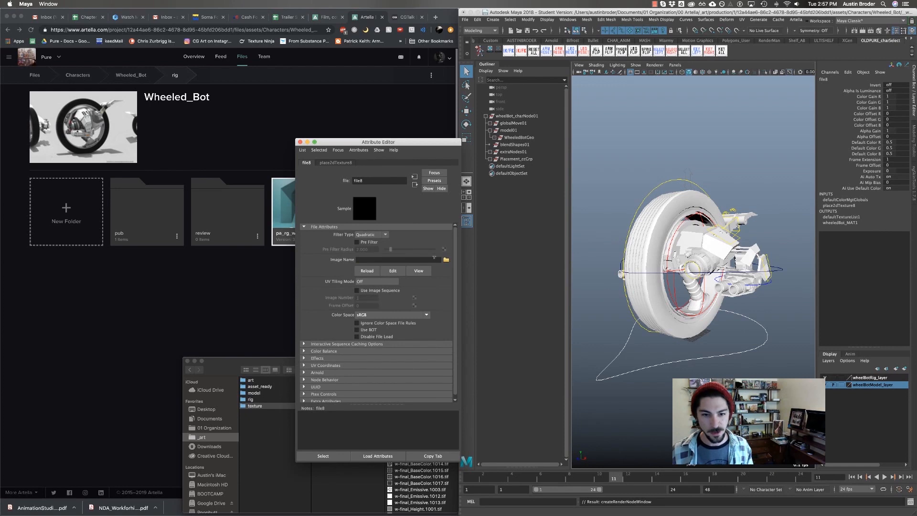
click(445, 261)
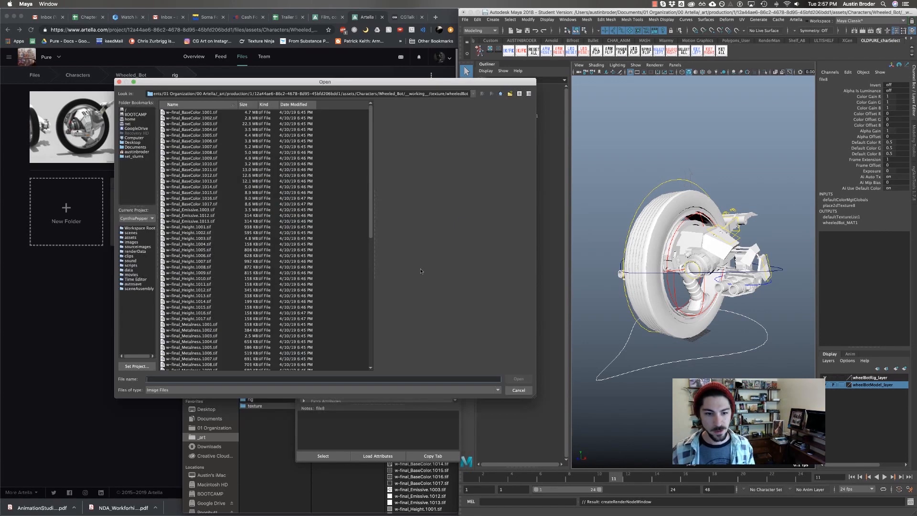
click(205, 324)
click(519, 379)
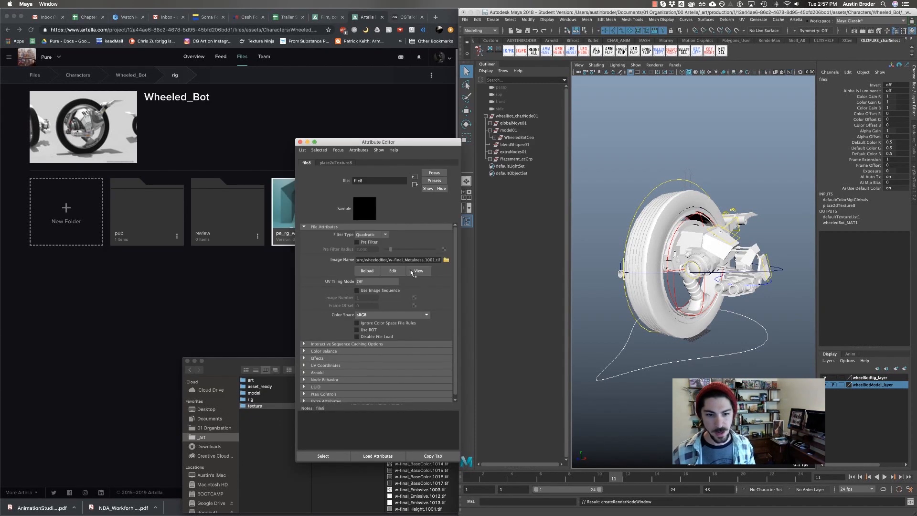
- Set the metalness texture to UDIM (Mari) tiling and Raw color space, with Alpha Is Luminance enabled
click(366, 282)
click(368, 311)
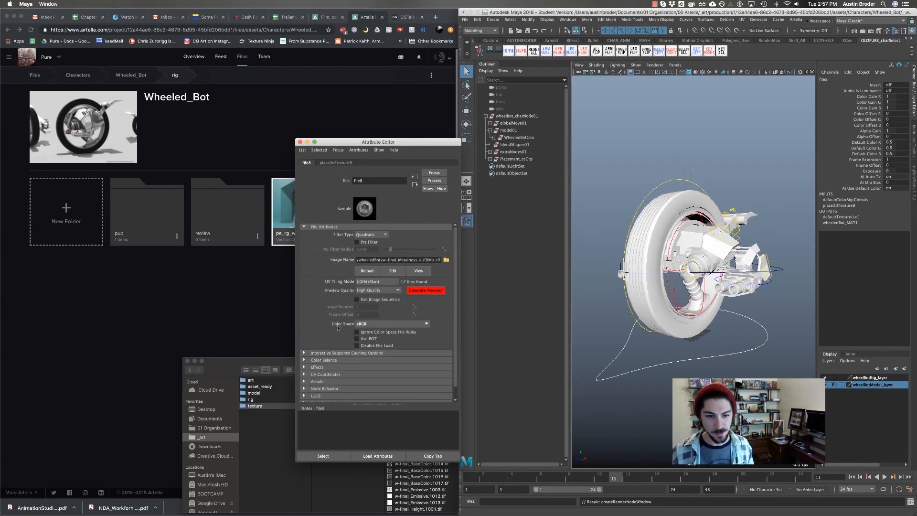
click(365, 325)
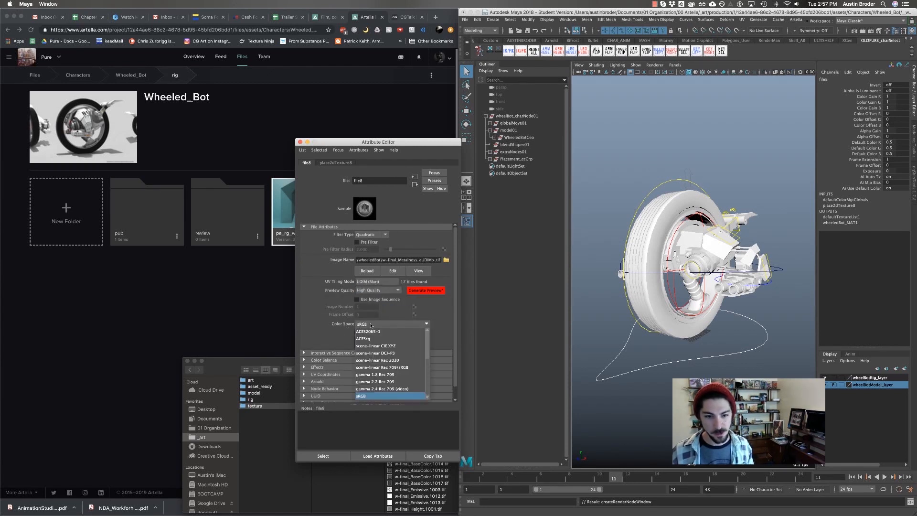
scroll(427, 363, down, 2)
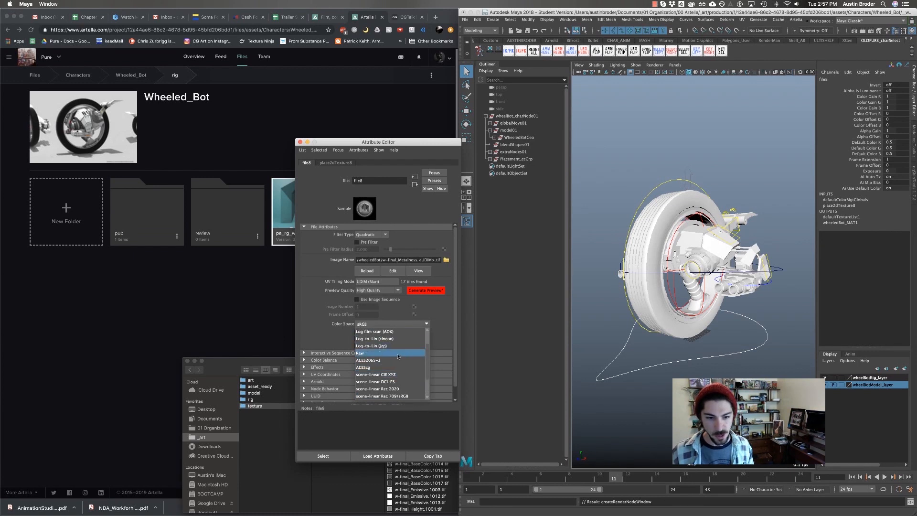
click(394, 346)
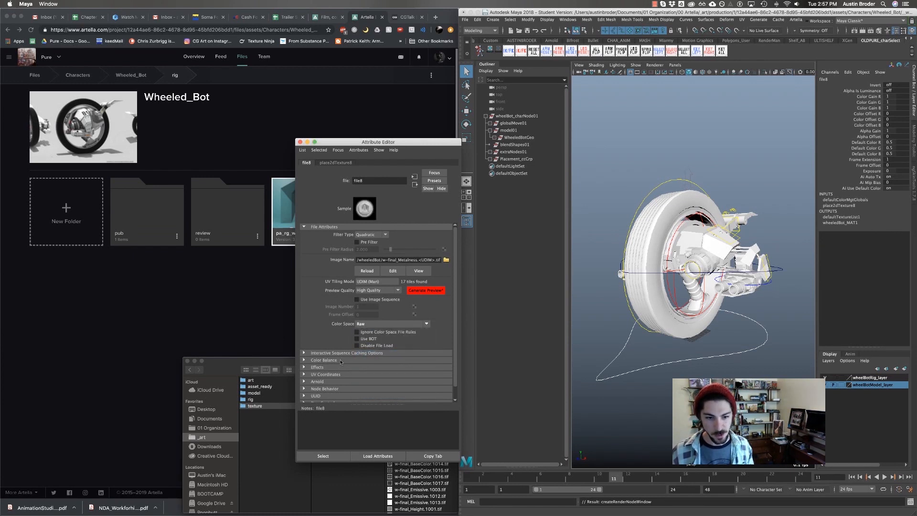
click(323, 361)
scroll(455, 324, down, 3)
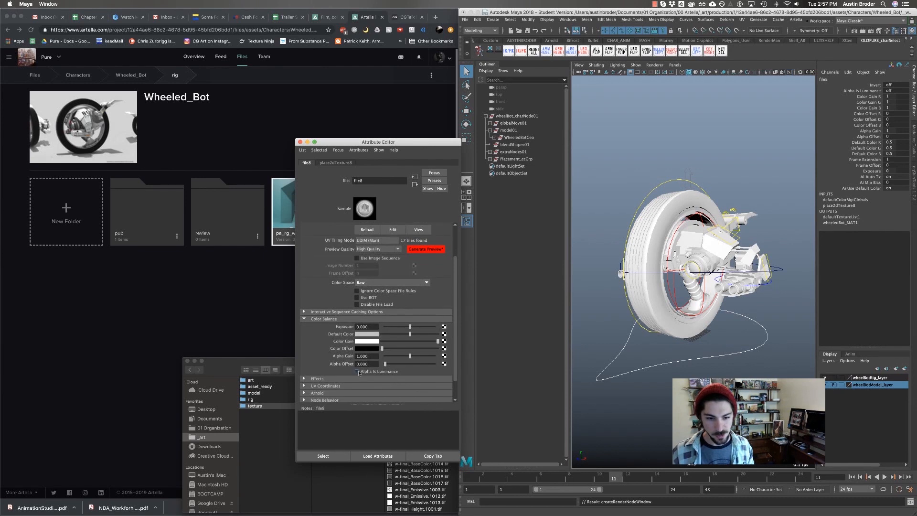
scroll(449, 322, up, 3)
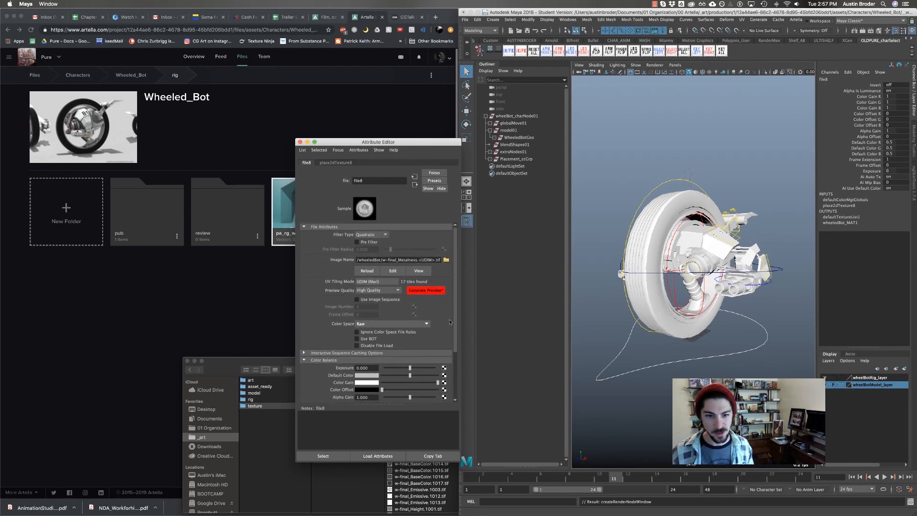
- Connect a new File texture to the material's specular roughness and load w-final_Roughness.1001.tif into it
click(415, 185)
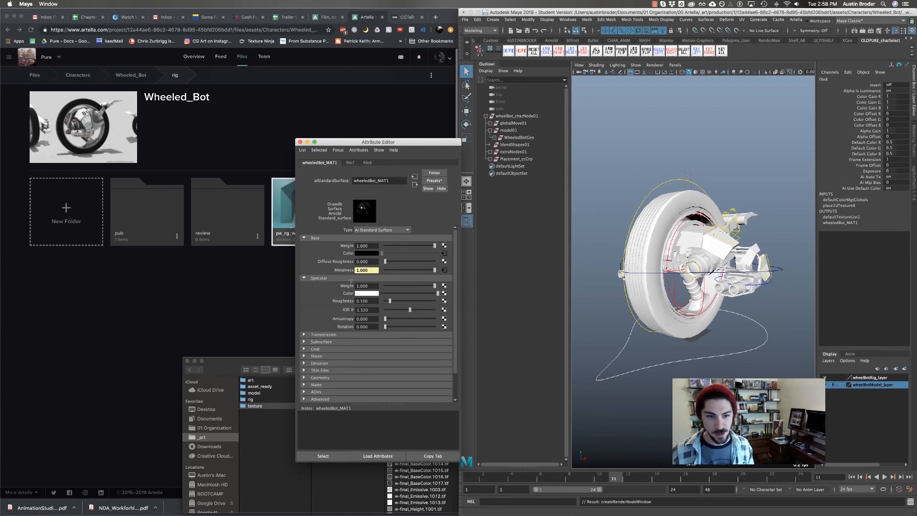
click(444, 304)
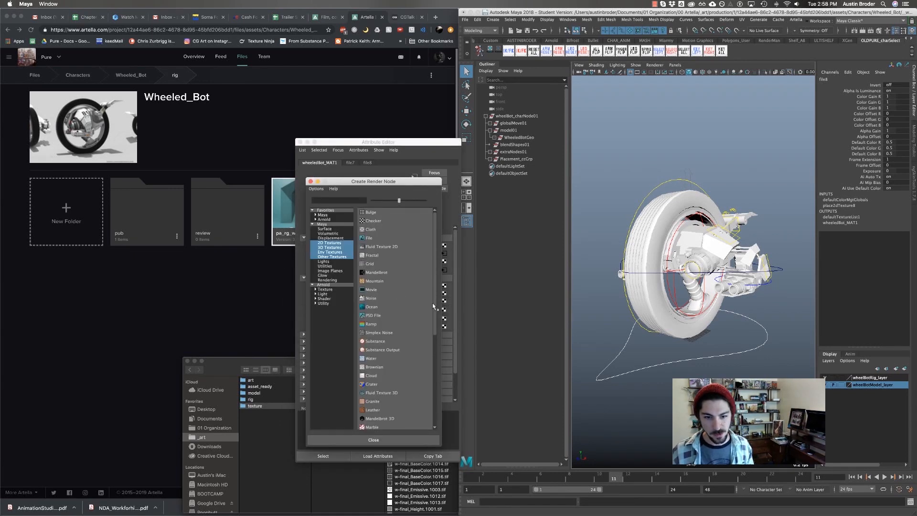
click(377, 242)
click(446, 260)
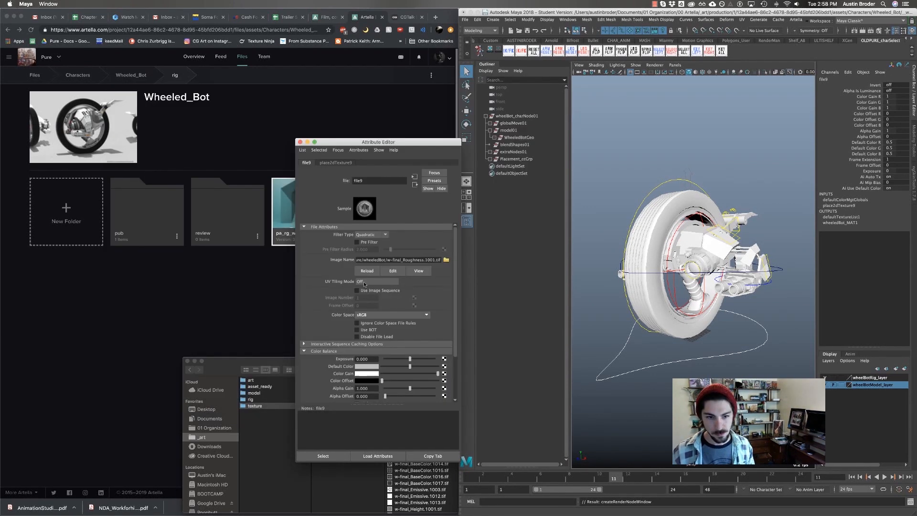
- Set the roughness texture to UDIM (Mari) tiling and Raw color space, with Alpha Is Luminance enabled
click(383, 282)
click(384, 311)
click(392, 323)
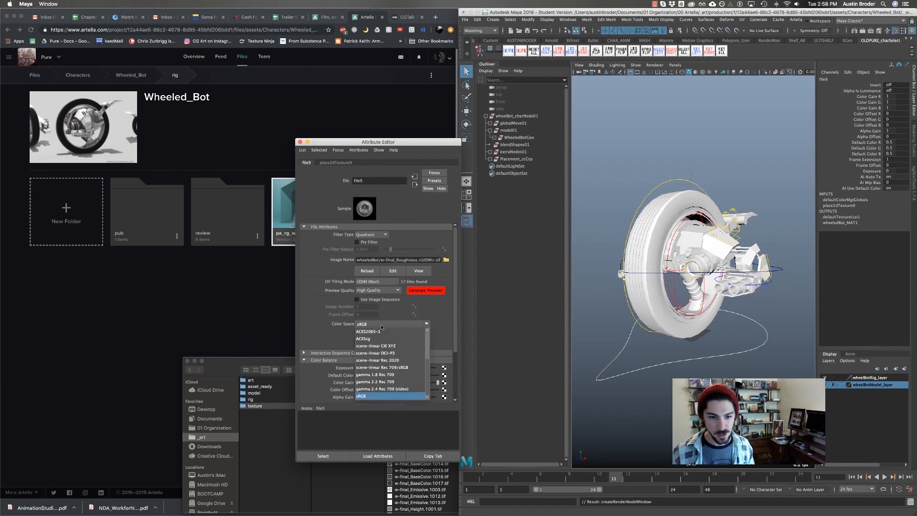
click(408, 359)
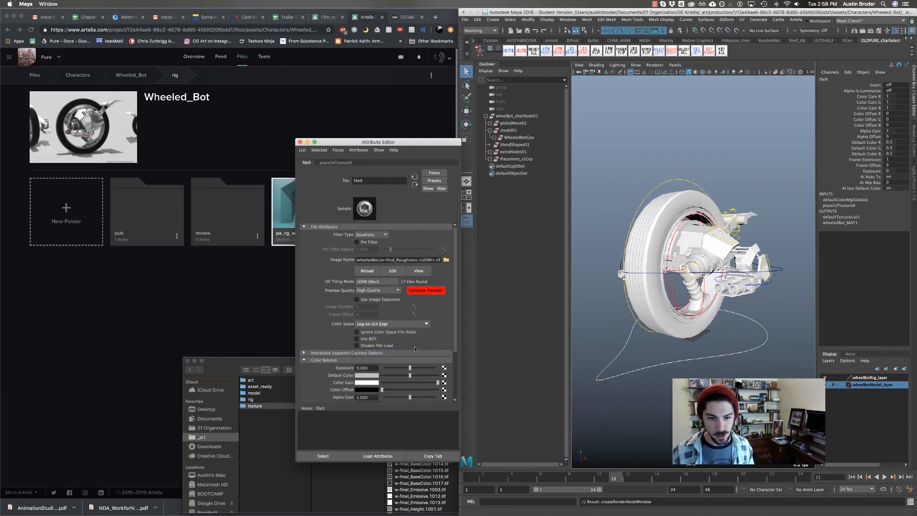
click(392, 324)
click(392, 360)
scroll(454, 336, down, 3)
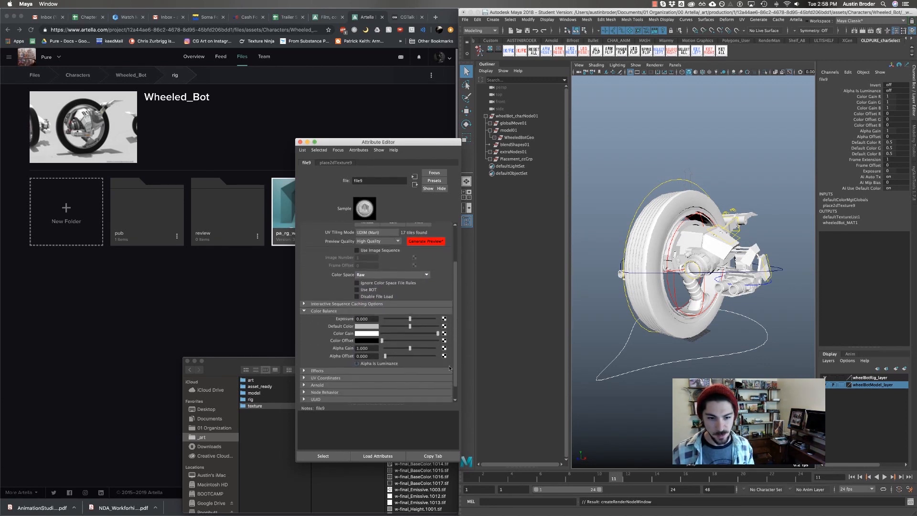
scroll(457, 331, up, 3)
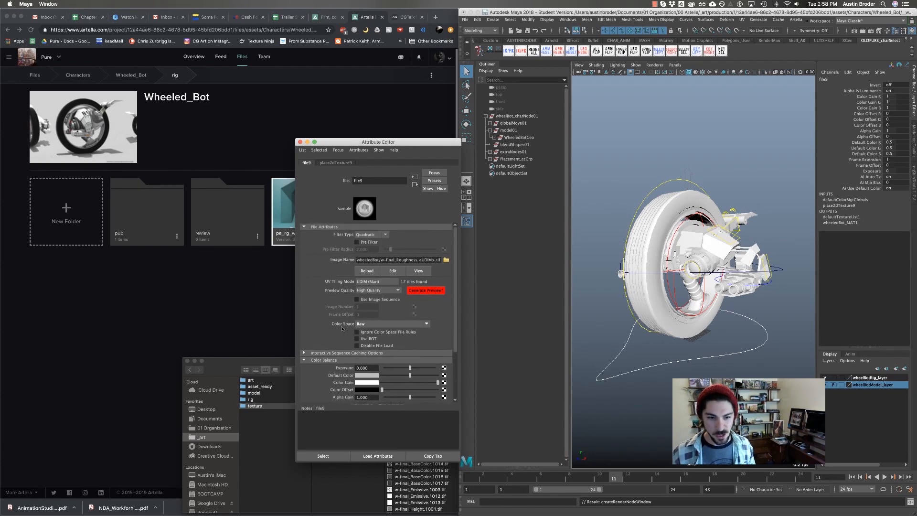
- Check the Color Management preferences for the rendering space and view transform, leaving them unsaved
key(super+comma)
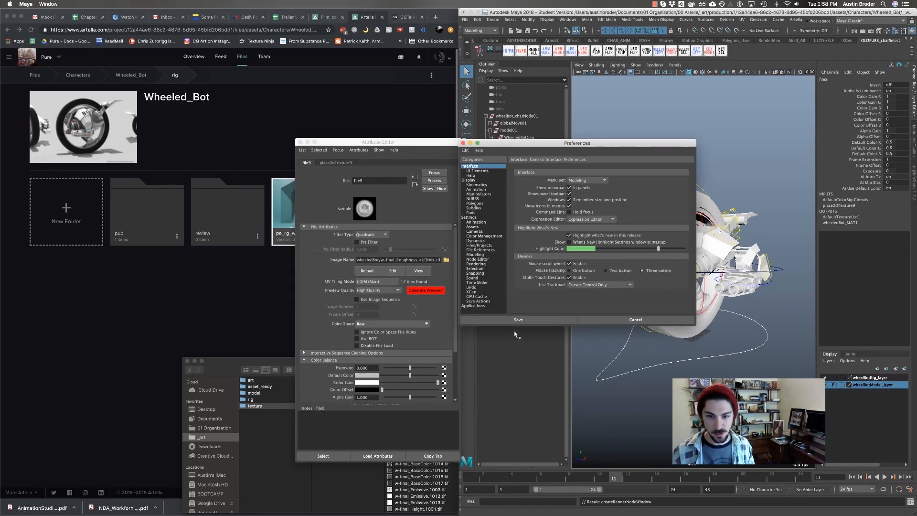
click(483, 236)
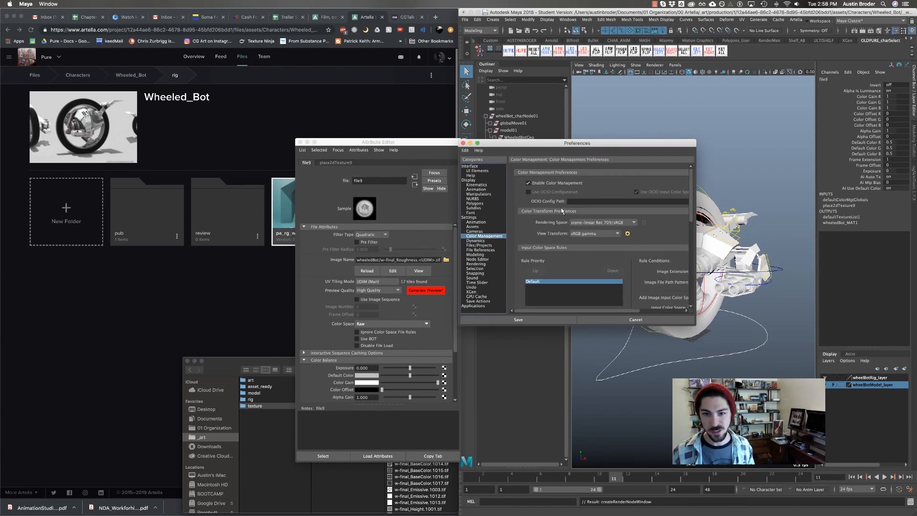
click(636, 319)
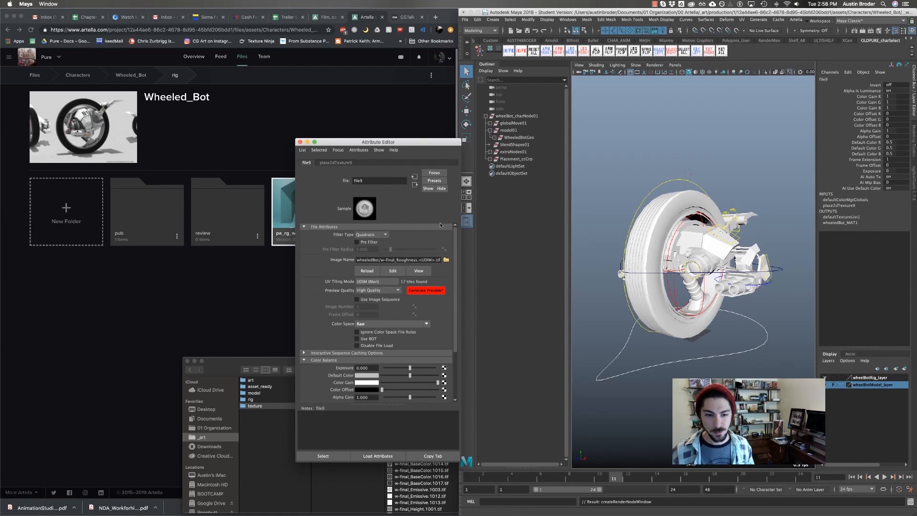
- Connect File textures to the material's emission weight and color, and load w-final_Emissive.1003.tif
click(415, 184)
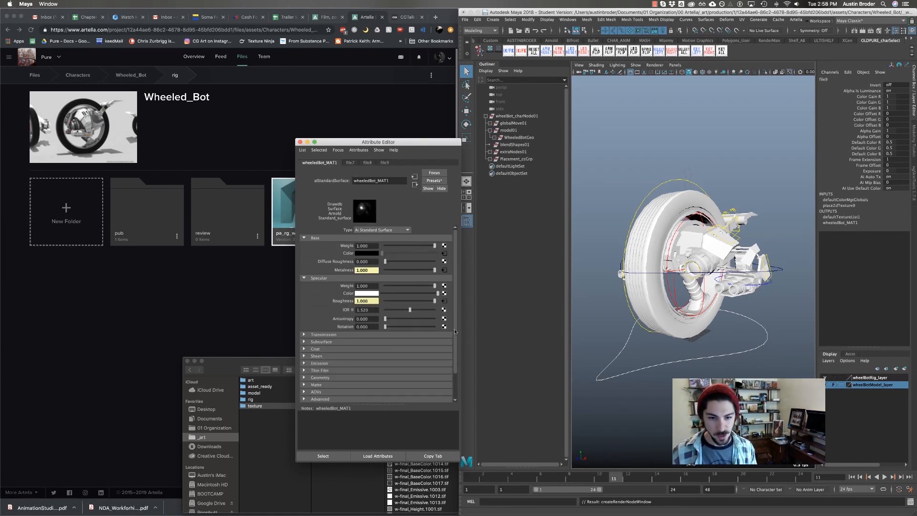
scroll(440, 335, down, 3)
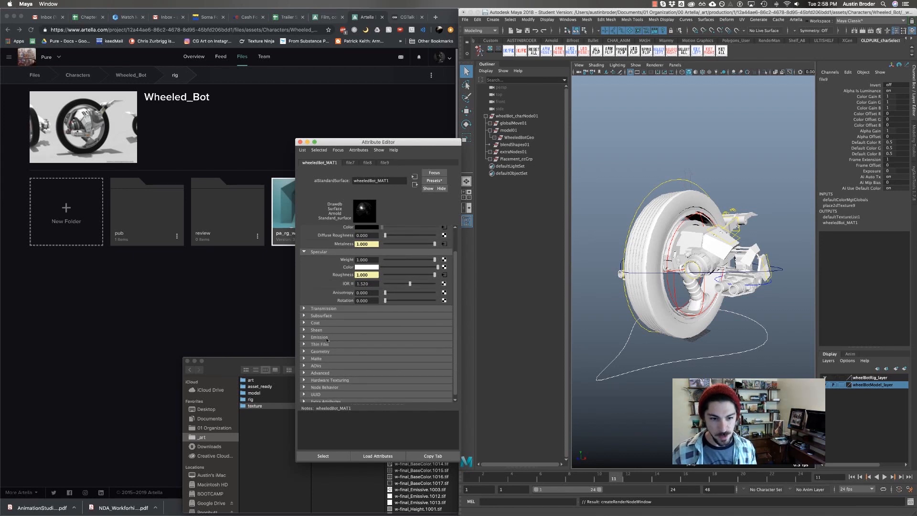
click(320, 337)
scroll(454, 312, down, 2)
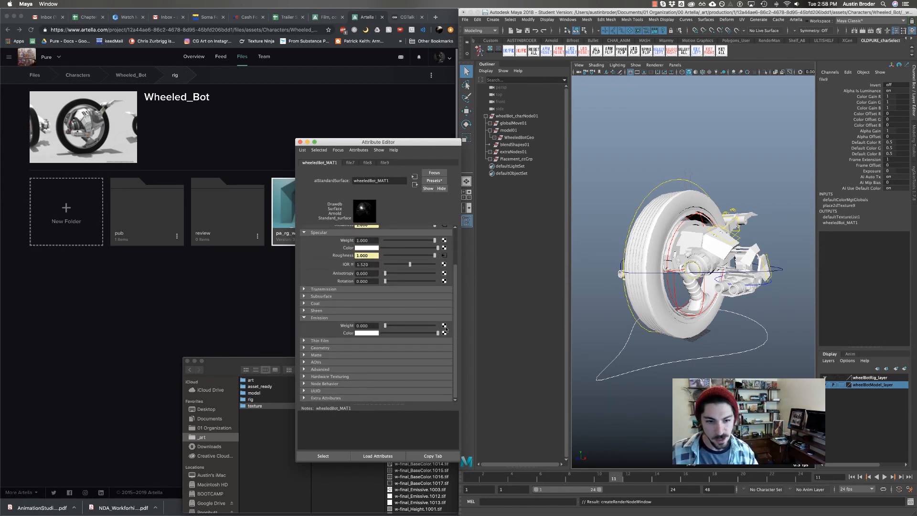
click(445, 325)
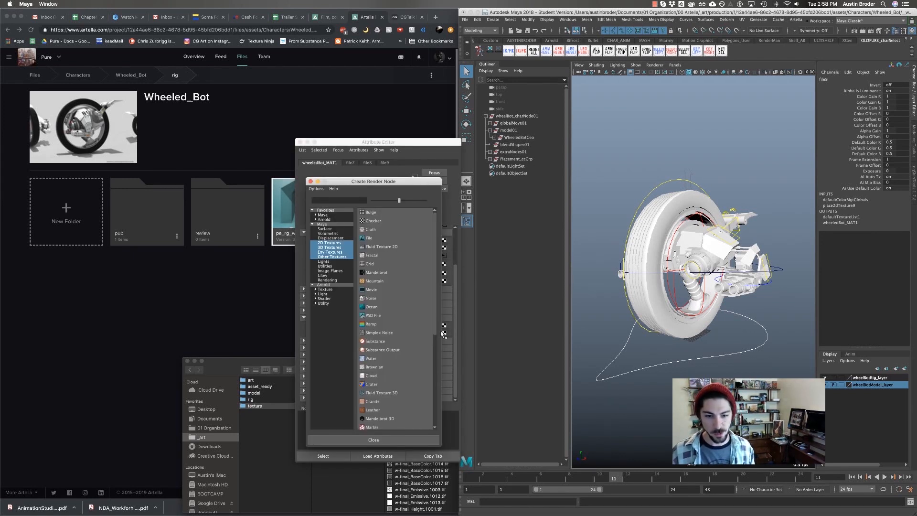
click(377, 249)
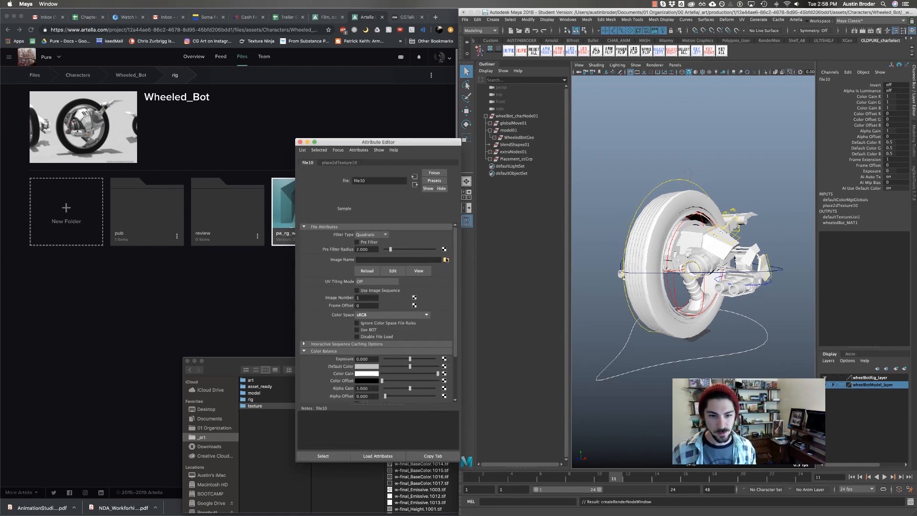
click(445, 259)
double_click(203, 210)
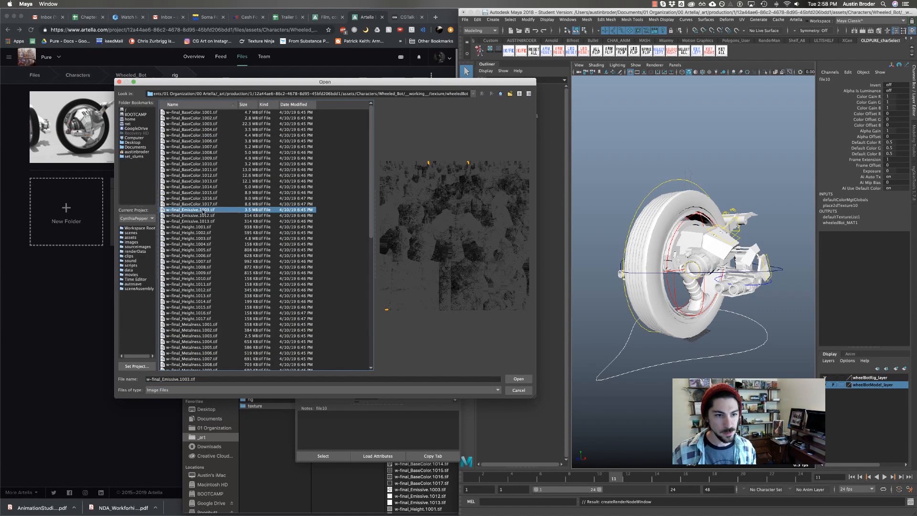
drag(456, 289, 458, 336)
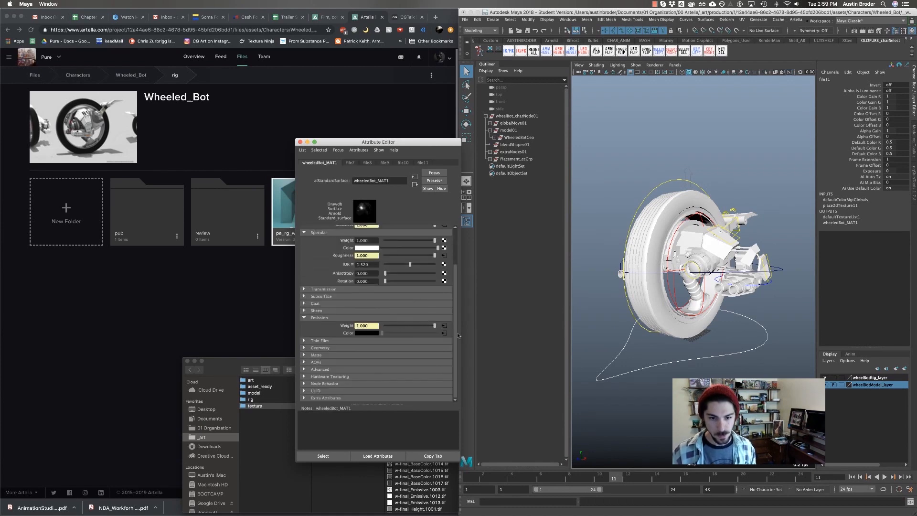
- Connect a new File texture to the material's bump mapping and load w-final_Normal.1001.tif into it
click(319, 348)
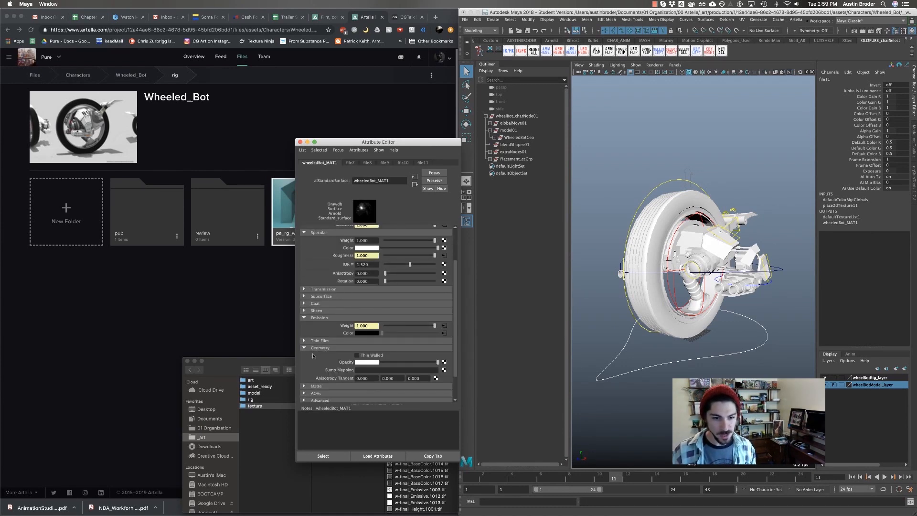
scroll(411, 339, down, 1)
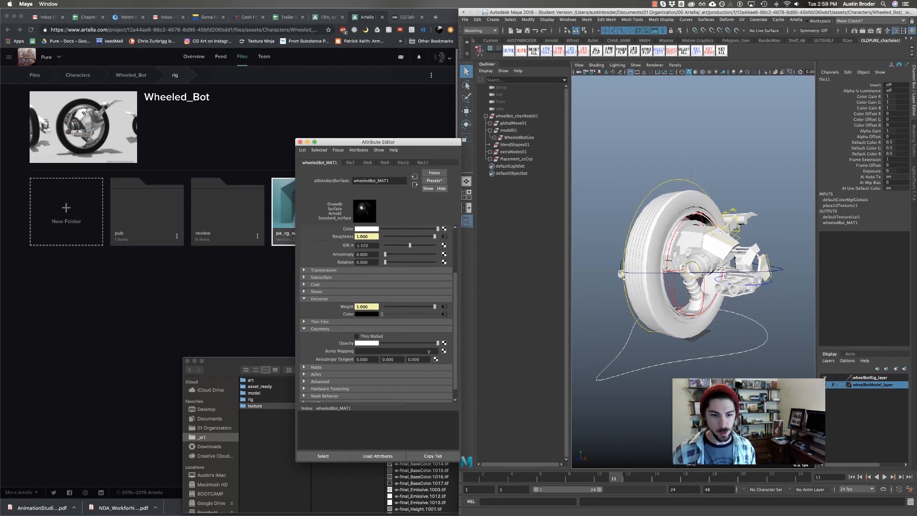
click(443, 351)
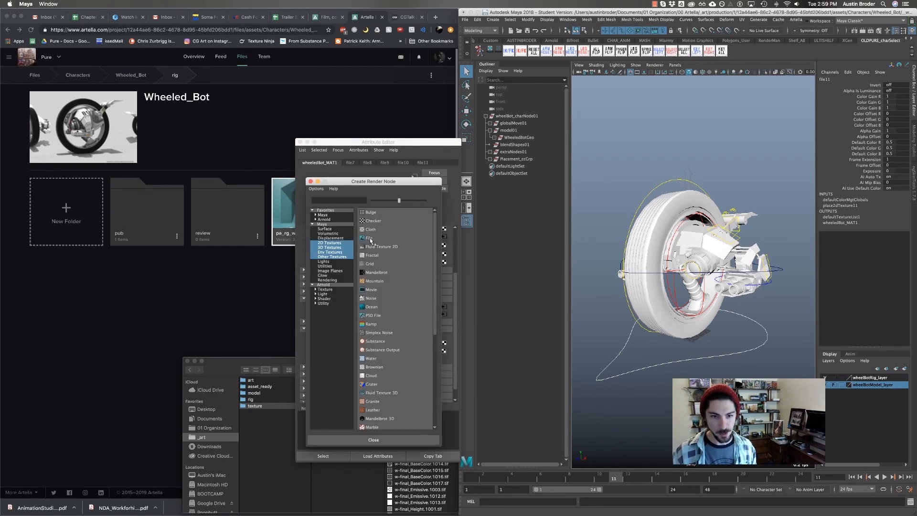
click(370, 239)
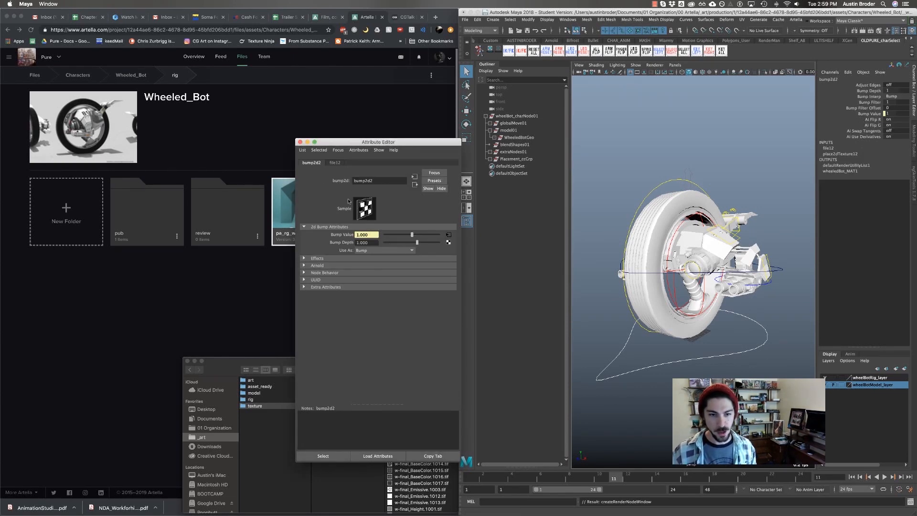
click(335, 163)
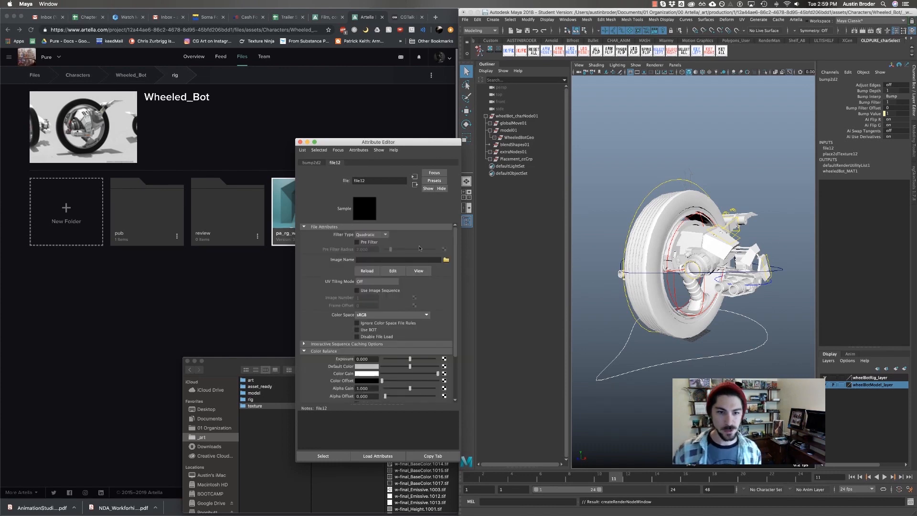
click(446, 260)
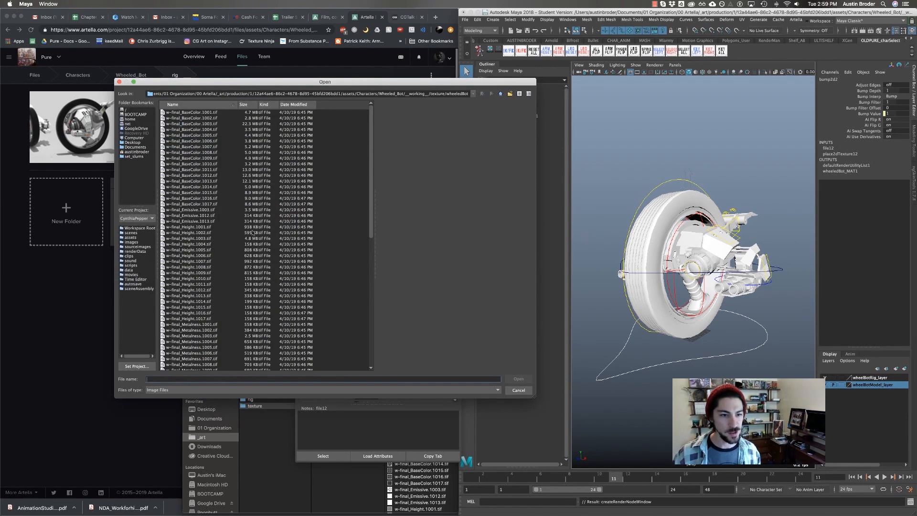
scroll(366, 214, down, 10)
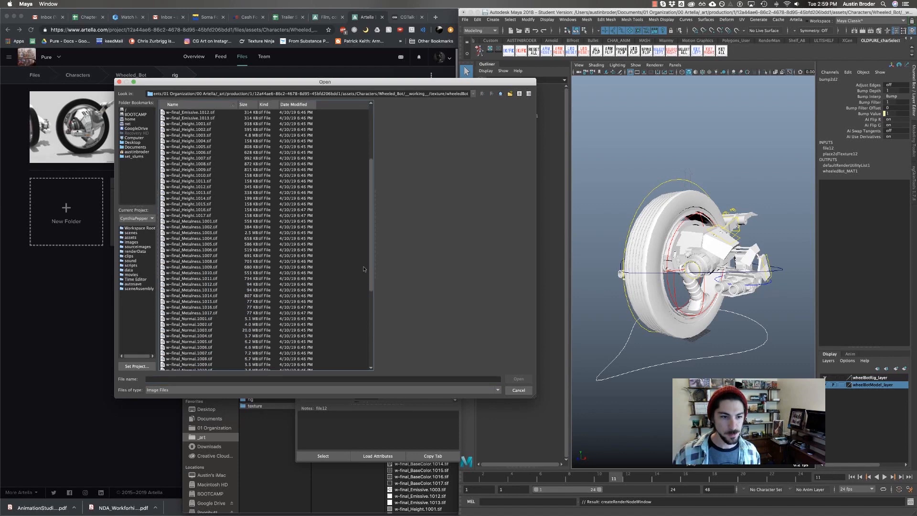
click(197, 245)
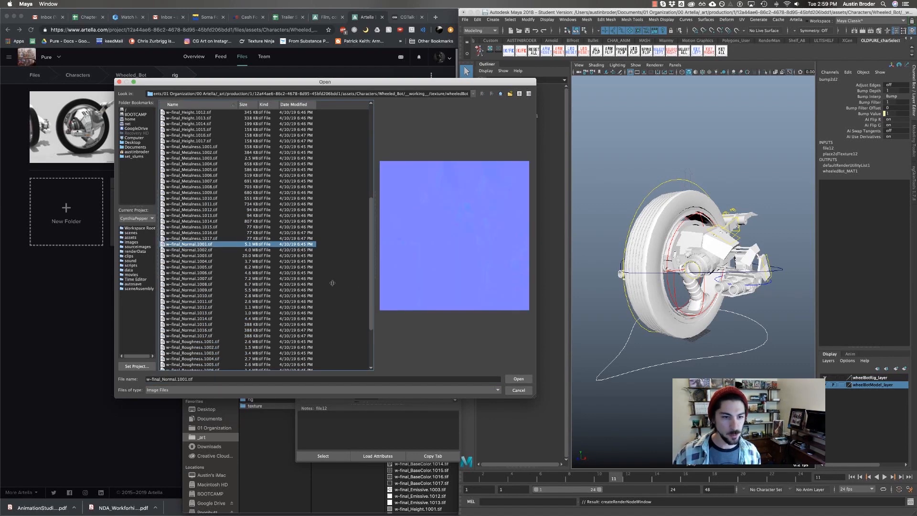
click(518, 379)
- Set the normal texture to Raw color space and UDIM (Mari) tiling, with Alpha Is Luminance turned off
click(369, 316)
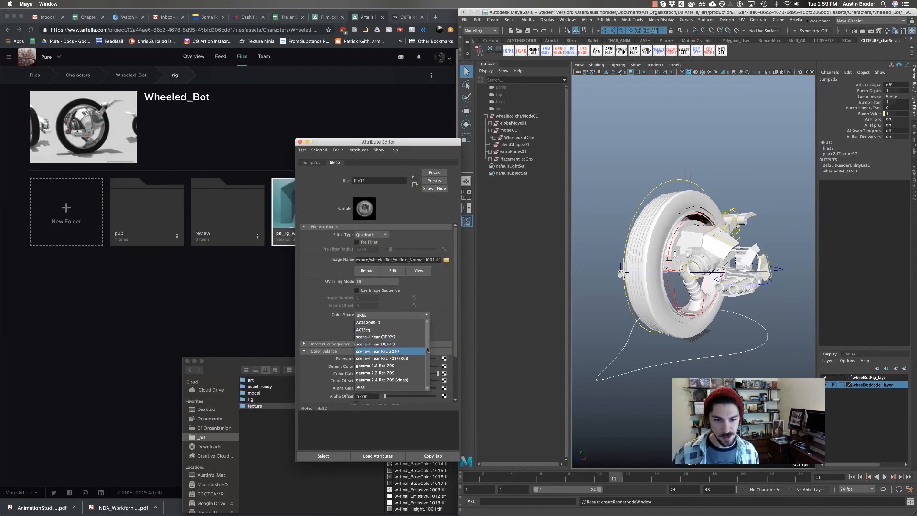
drag(428, 350, 427, 337)
click(409, 343)
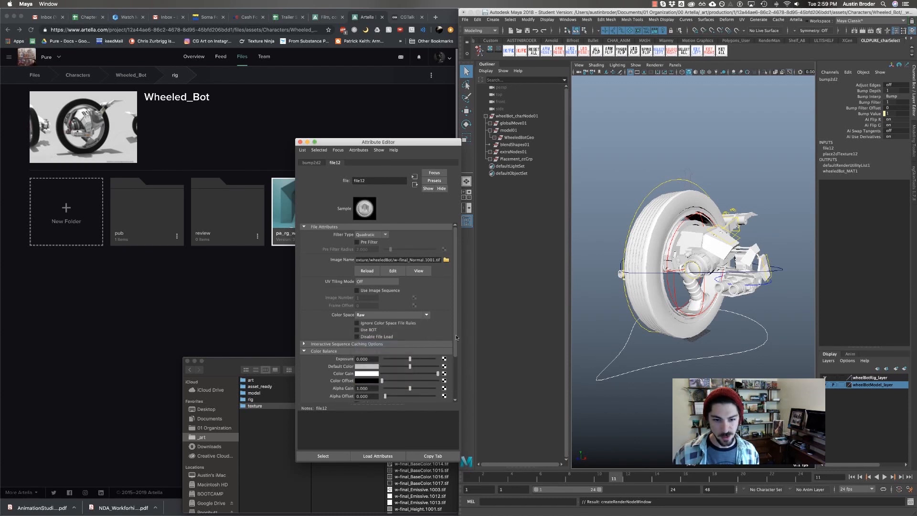
scroll(375, 372, down, 3)
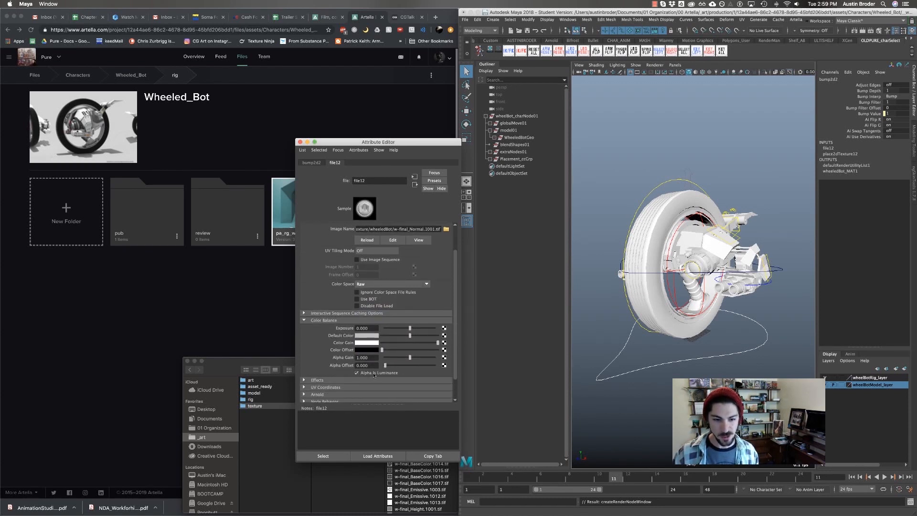
scroll(454, 355, up, 3)
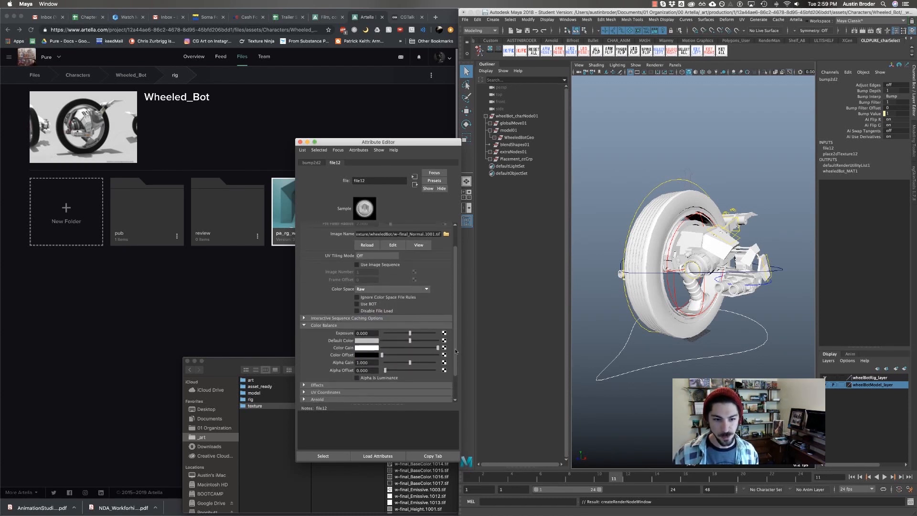
click(375, 282)
click(387, 310)
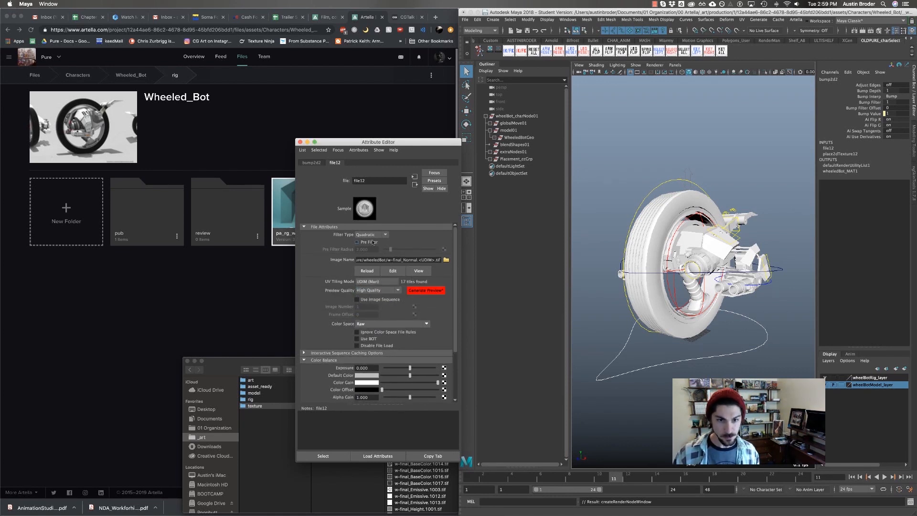
- Set the bump node to Tangent Space Normals and turn off Flip R Channel and Flip G Channel, returning to the material
click(311, 163)
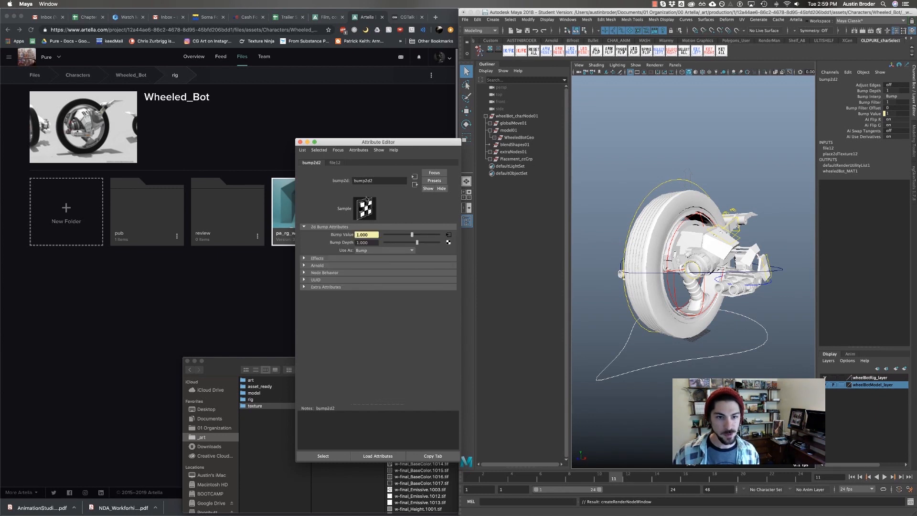
click(368, 251)
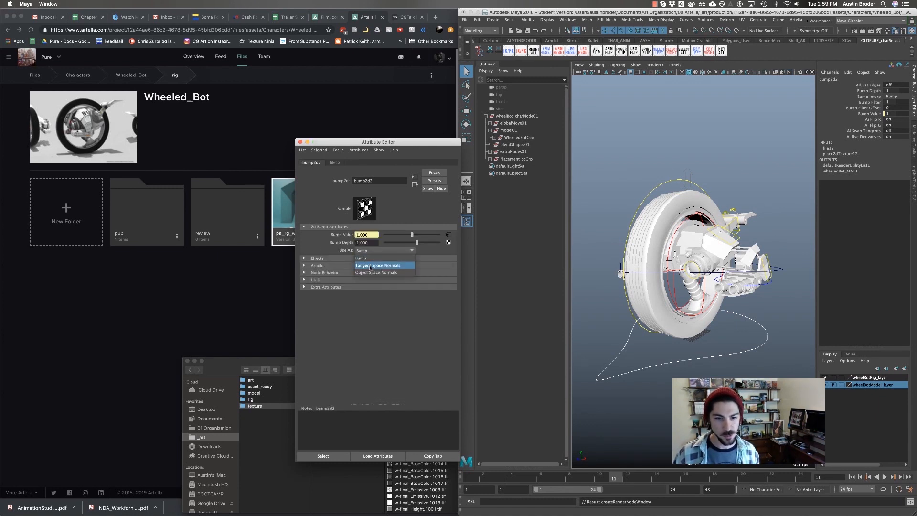
click(370, 266)
click(319, 259)
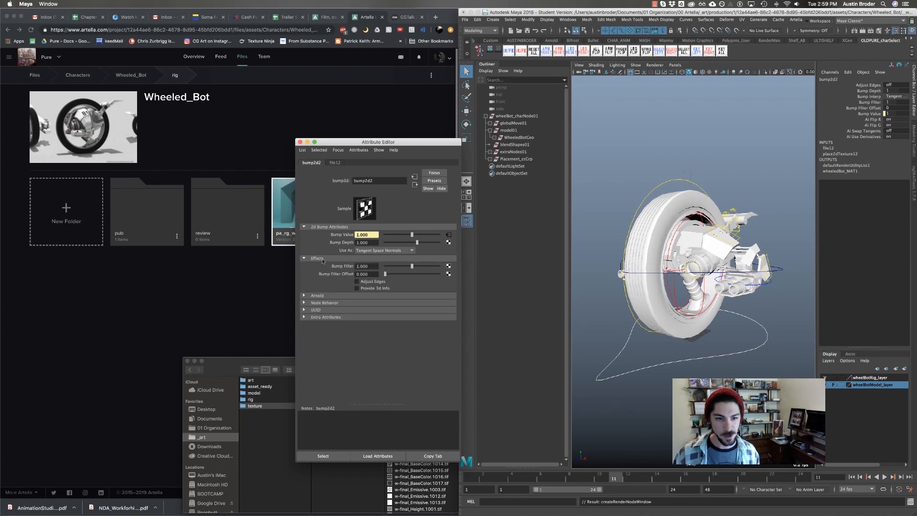
click(319, 258)
click(317, 266)
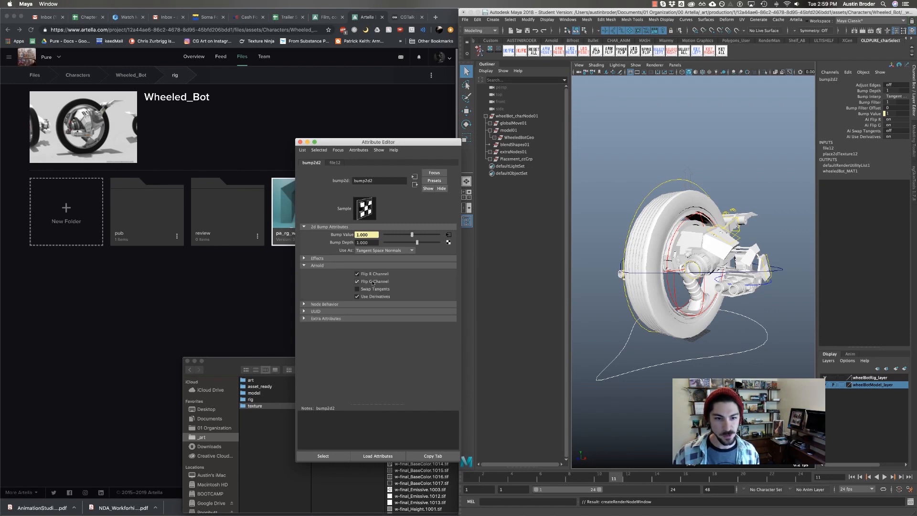
click(357, 274)
click(358, 281)
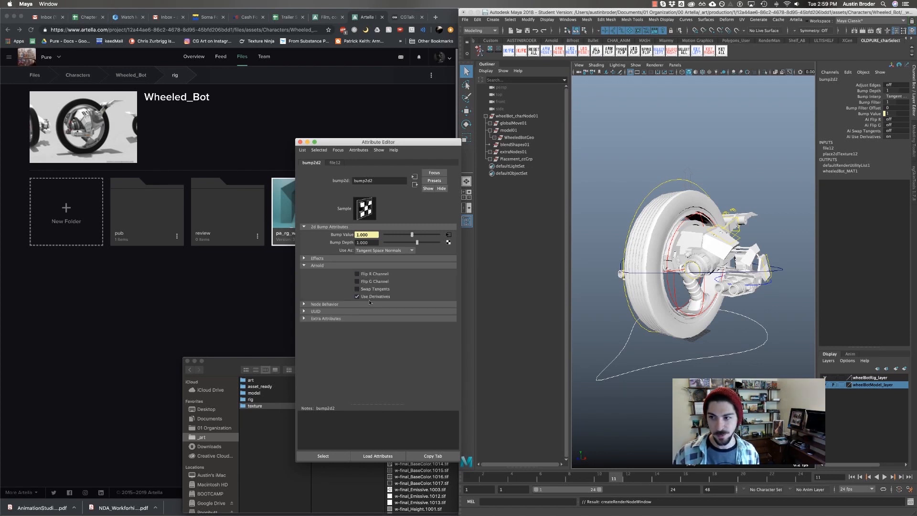
click(415, 185)
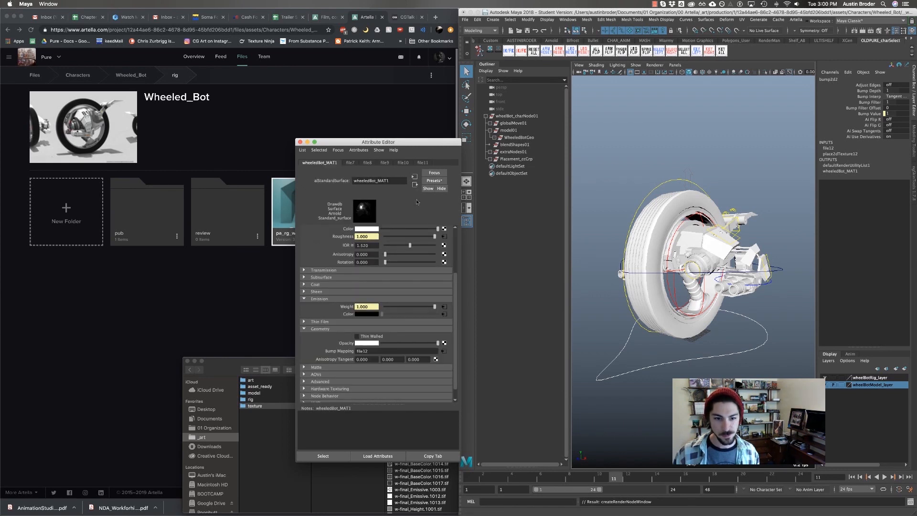
scroll(451, 363, down, 1)
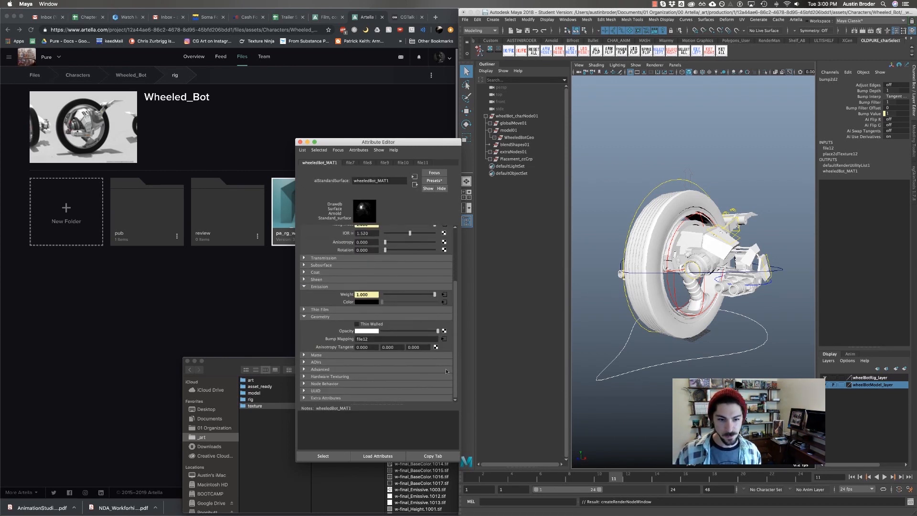
scroll(454, 336, up, 6)
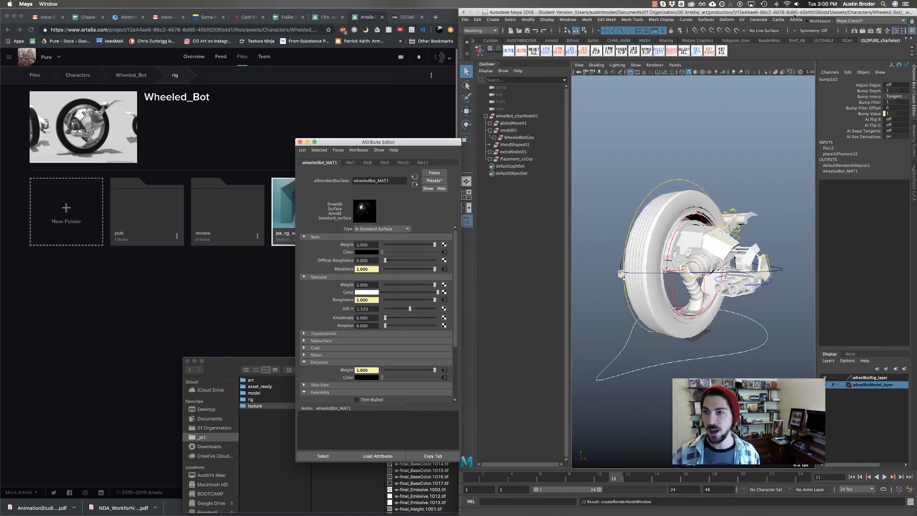
- Widen the Maya window so the Arnold commands are accessible and open the Arnold RenderView
click(795, 20)
click(804, 28)
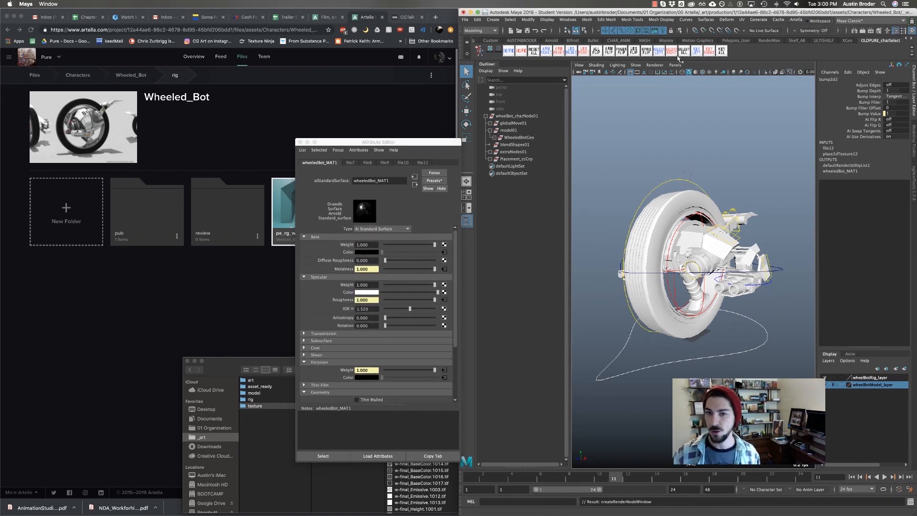
drag(459, 71, 427, 71)
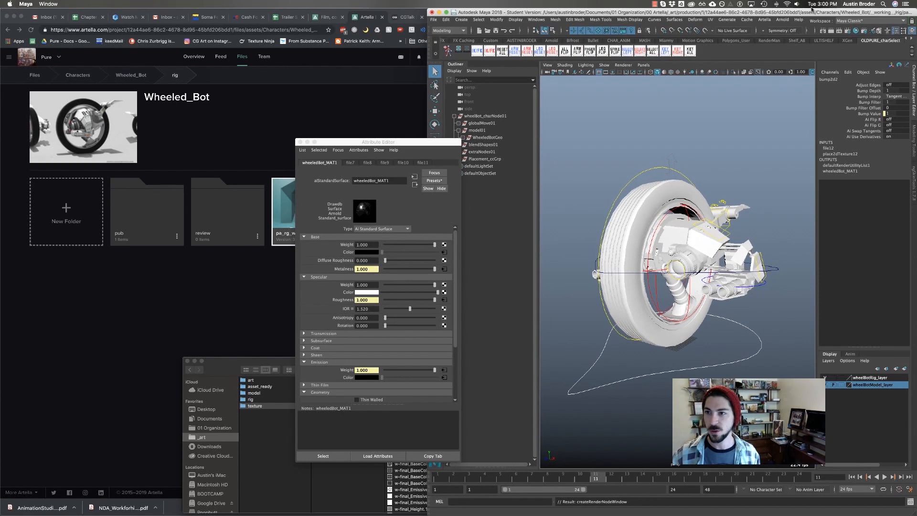
click(788, 19)
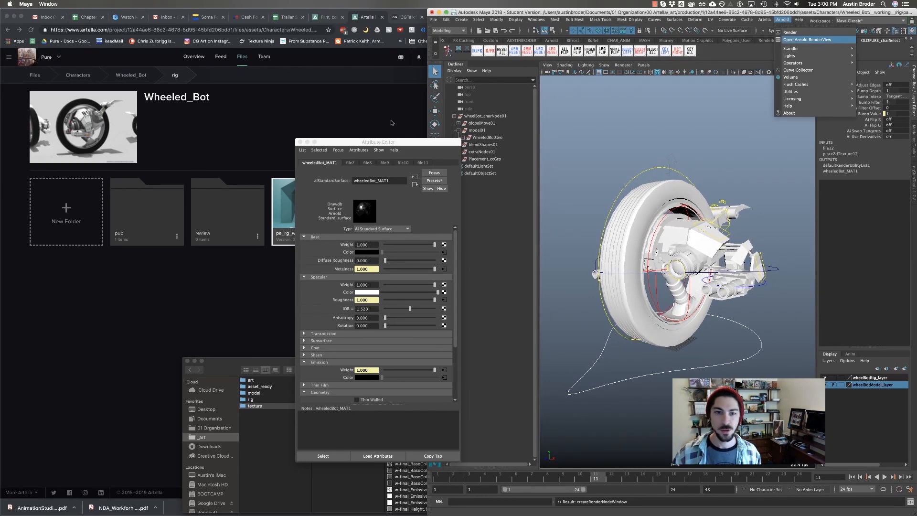
click(86, 76)
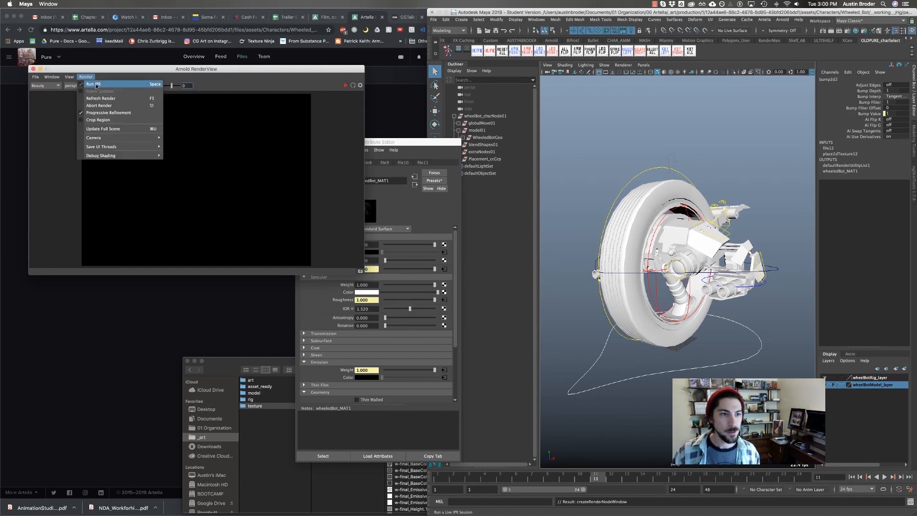
key(Escape)
- Add an Arnold SkyDome light to the scene and start an IPR render of the wheeled bot
click(783, 20)
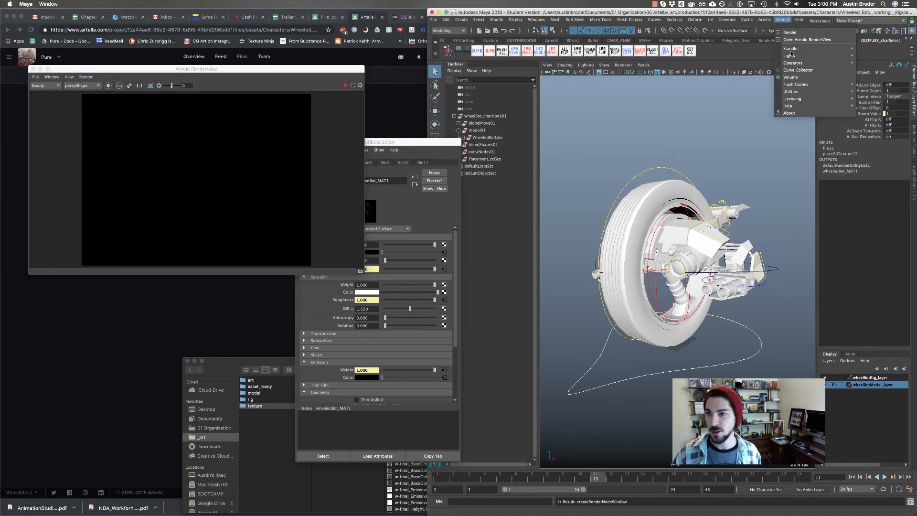
mouse_move(792, 55)
click(729, 68)
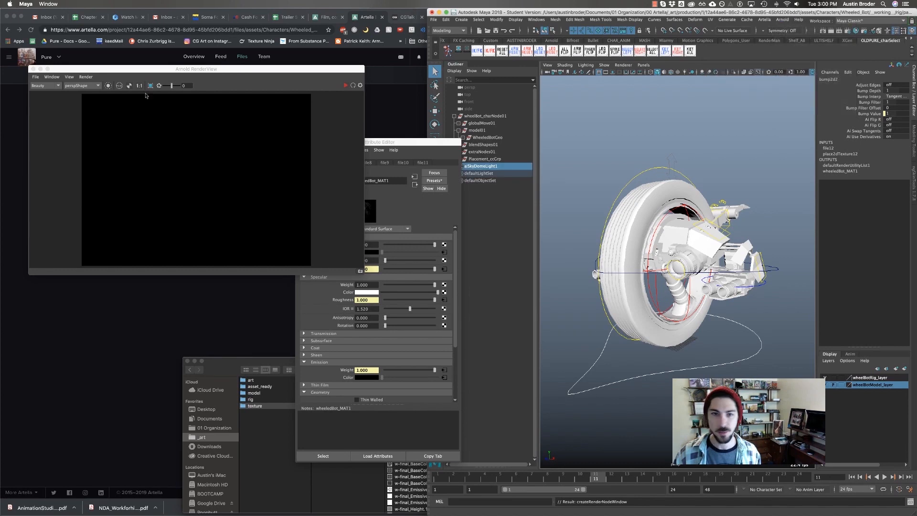
click(86, 77)
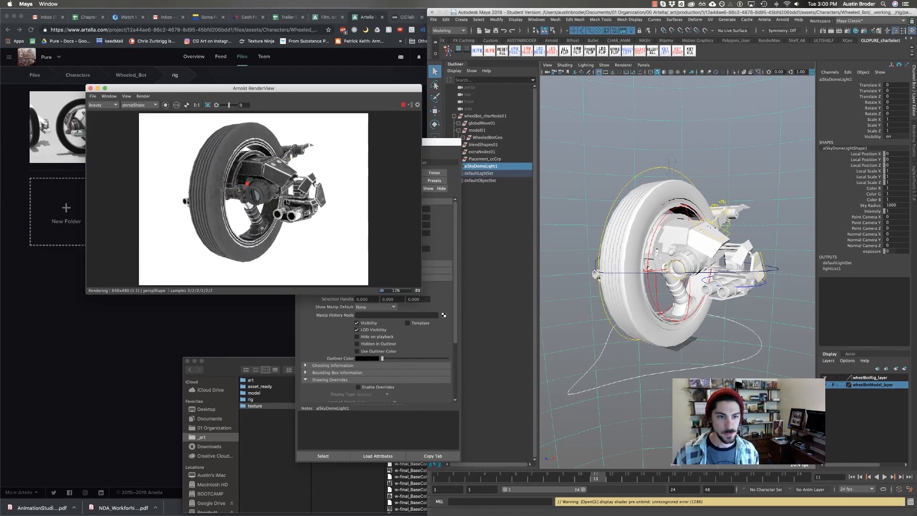
- Orbit the Arnold render to view the wheeled bot from a new angle, and stop the IPR render
alt+drag(266, 197, 321, 205)
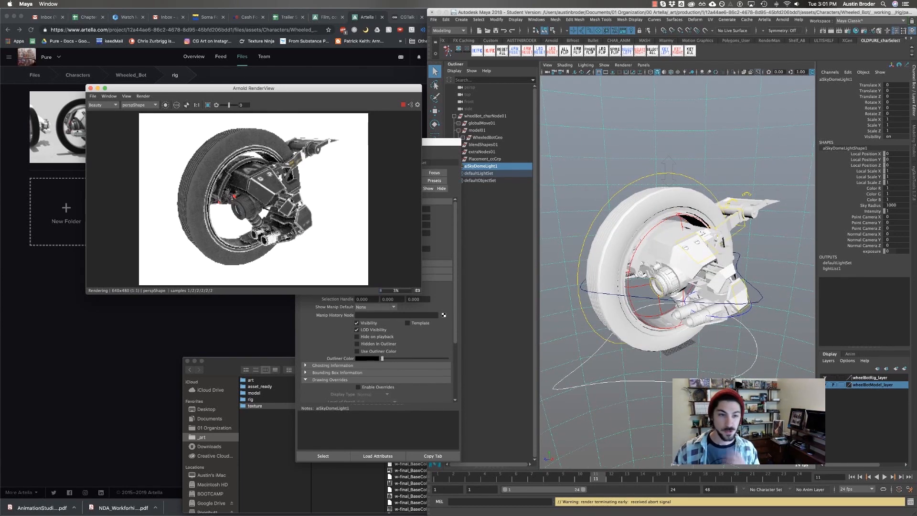
click(143, 97)
click(151, 103)
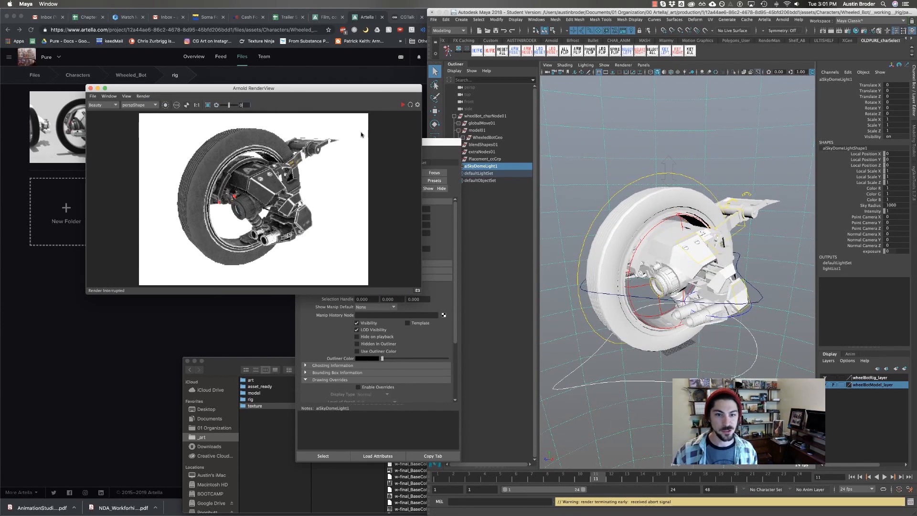
- Select the bot's tire mesh and open the attributes of its assigned material
click(433, 142)
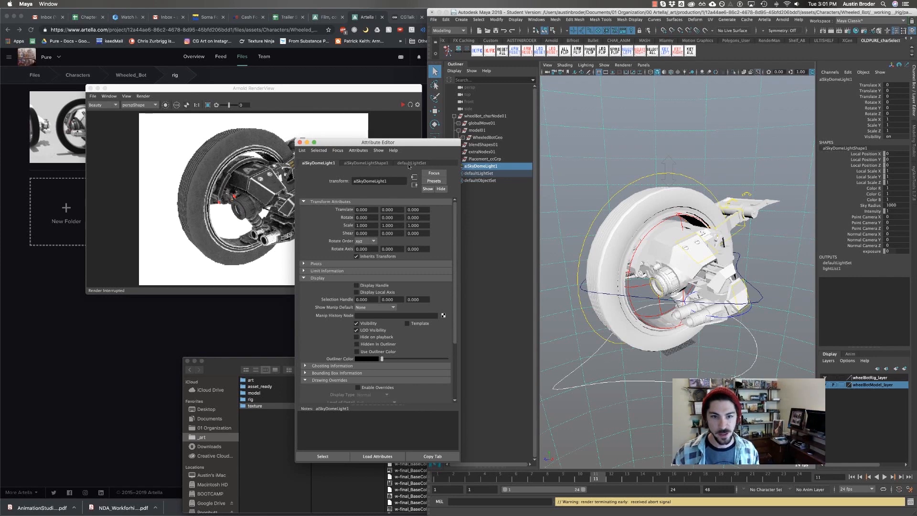
click(652, 222)
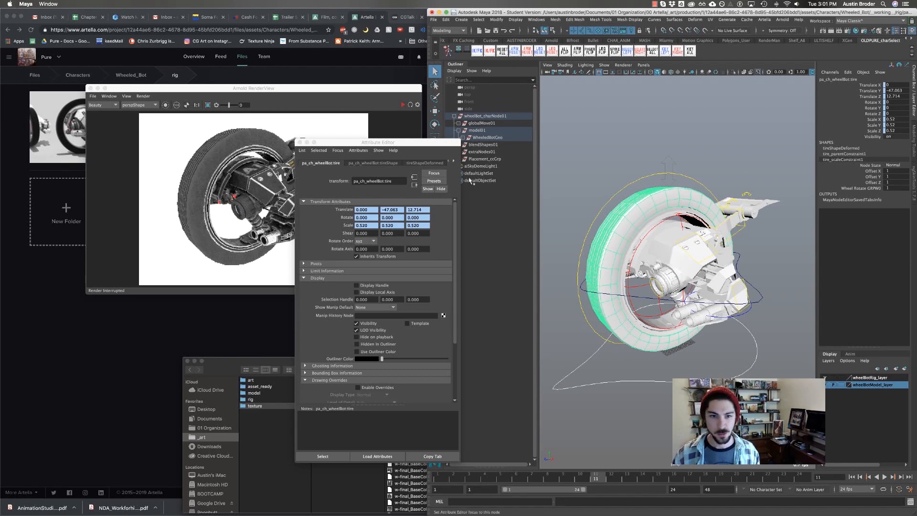
right_drag(635, 210, 606, 404)
key(ctrl+z)
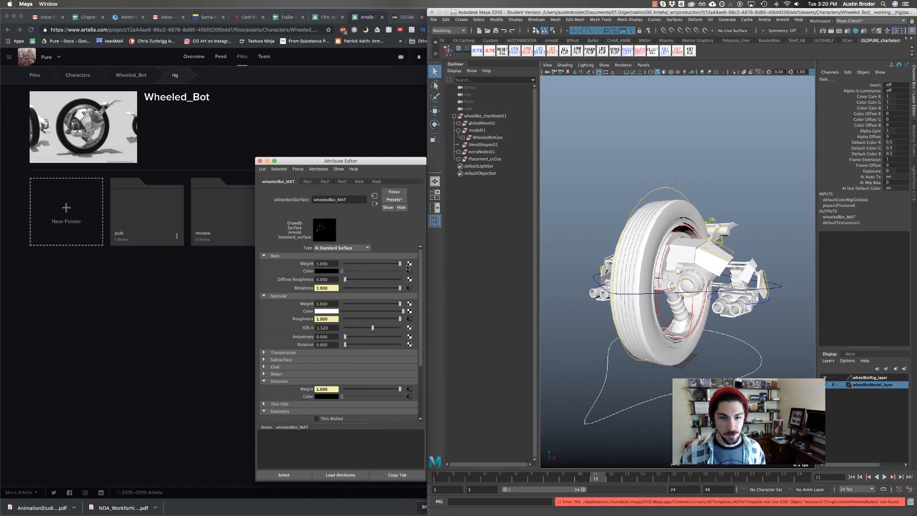
- Open the base color file texture of wheeledBot_MAT and highlight the user-specific folder part of its image path
click(409, 271)
mouse_move(427, 260)
mouse_down()
mouse_move(581, 256)
mouse_move(299, 253)
mouse_move(438, 255)
mouse_up()
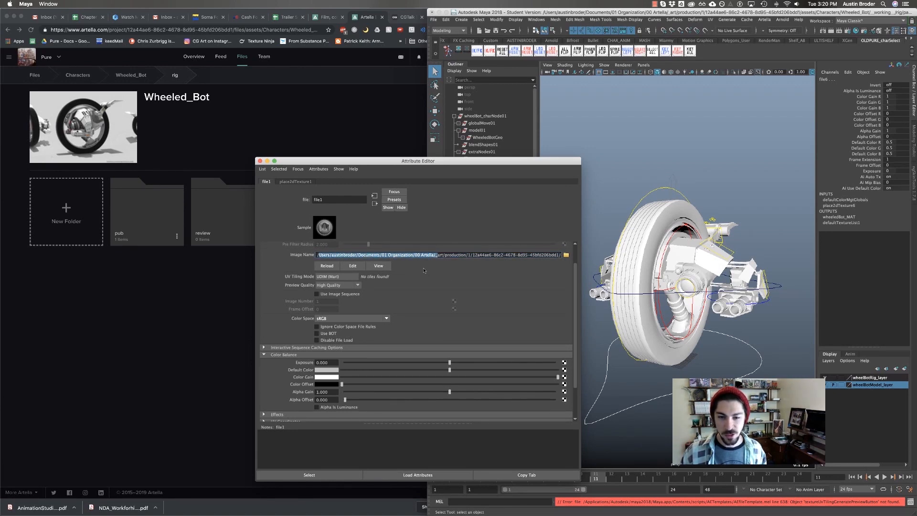
drag(495, 159, 452, 155)
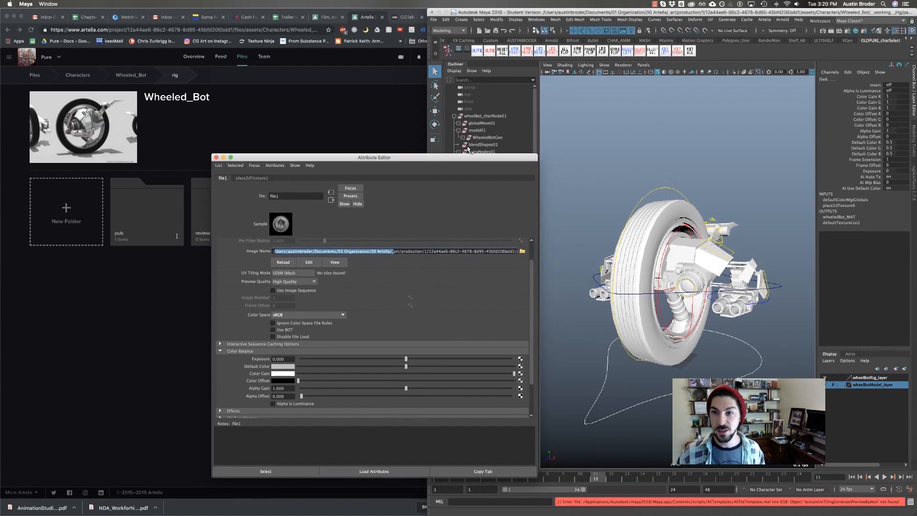
- Open the File Path Editor, select the whole group of texture files and bring up the Repath options for them
click(536, 20)
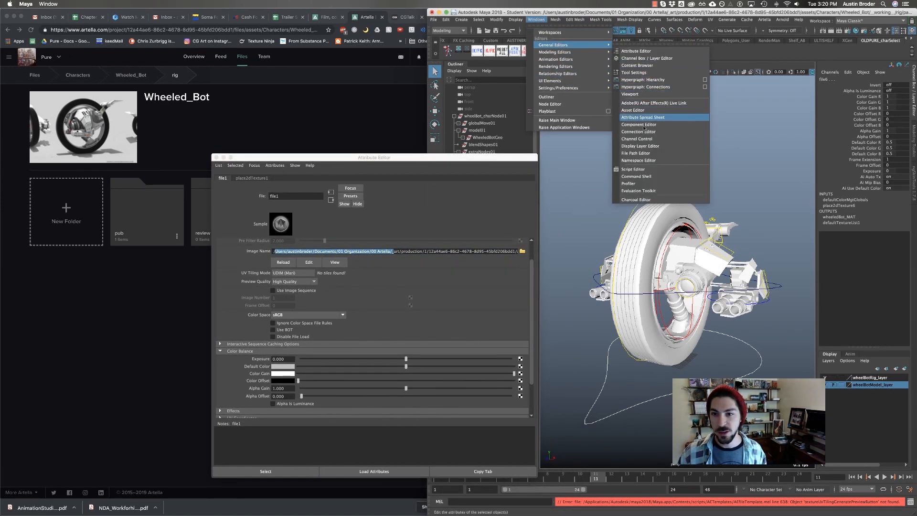
click(635, 154)
click(552, 133)
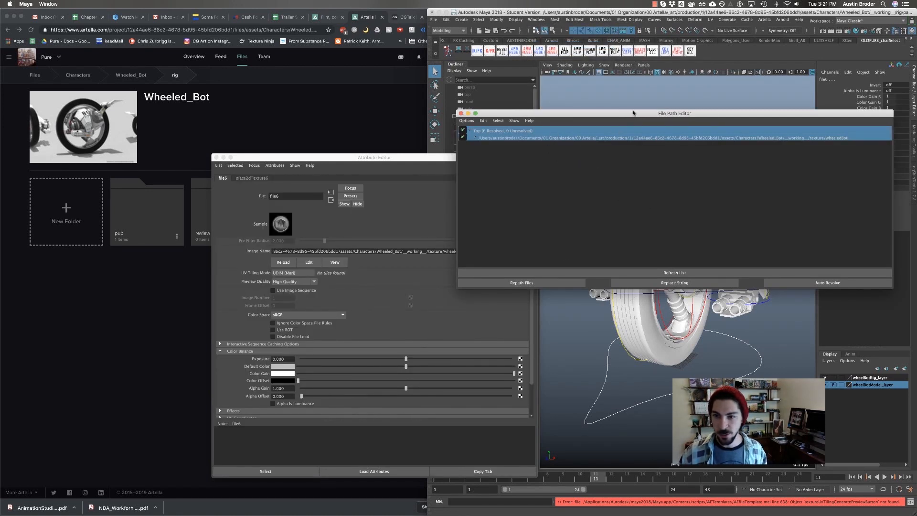
drag(635, 114, 558, 108)
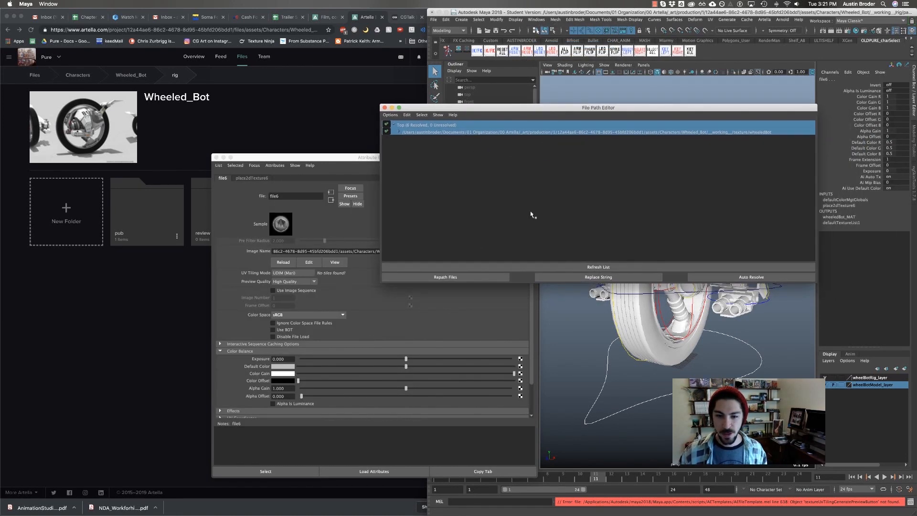
click(475, 280)
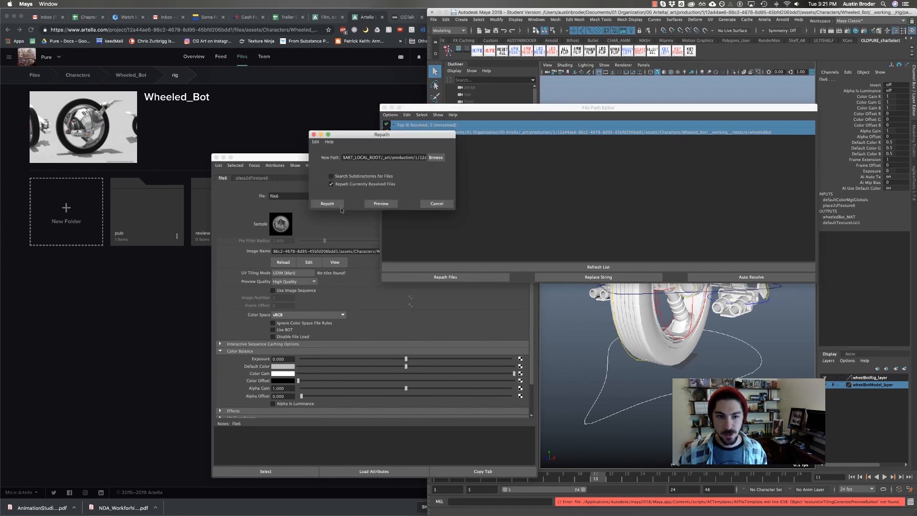
- Paste the emissive texture's path as the new path and strip its file name, leaving the texture/wheeledBot folder
triple_click(322, 253)
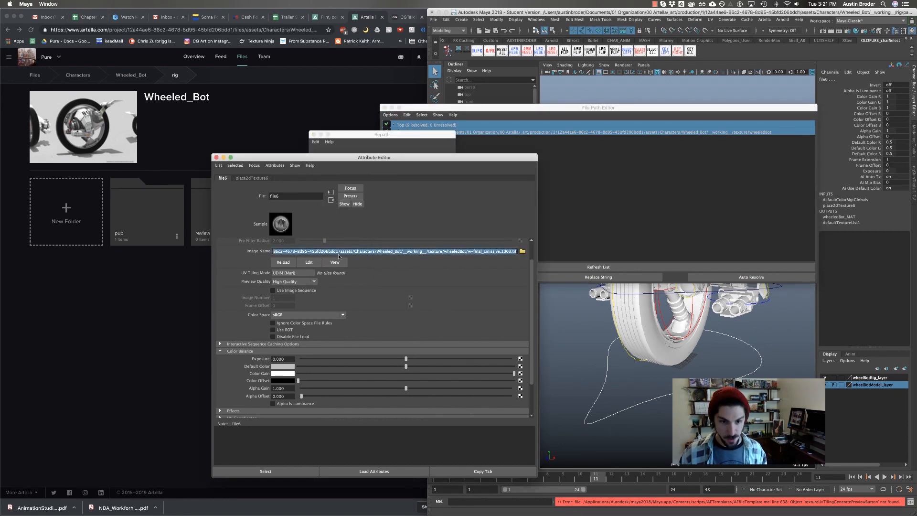
click(399, 146)
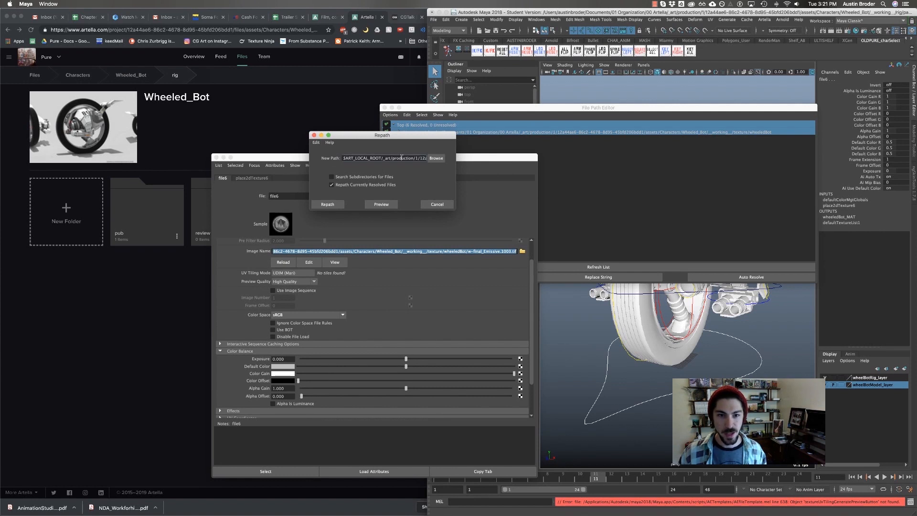
key(super+a)
key(super+v)
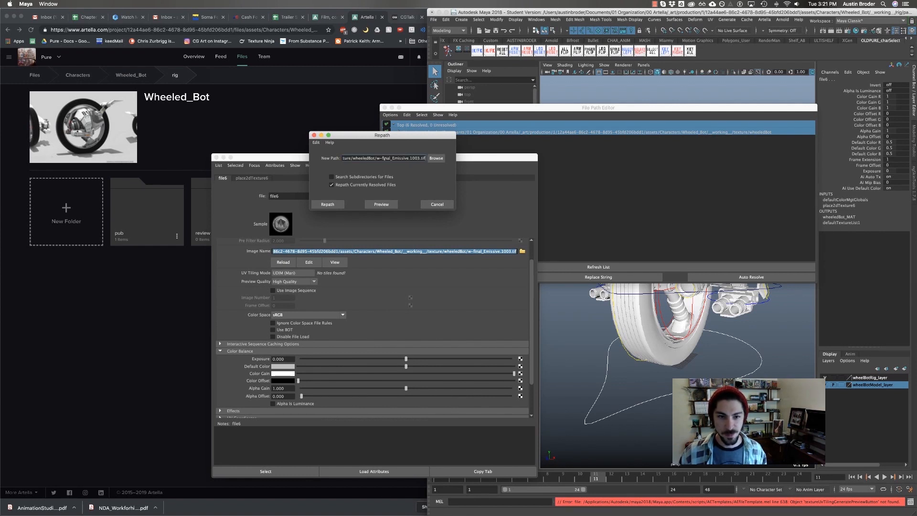
drag(742, 104, 754, 98)
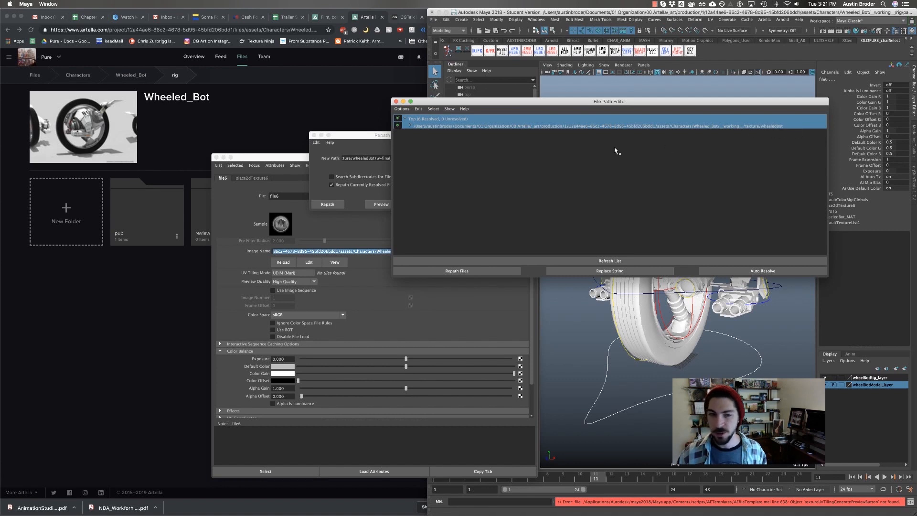
click(365, 135)
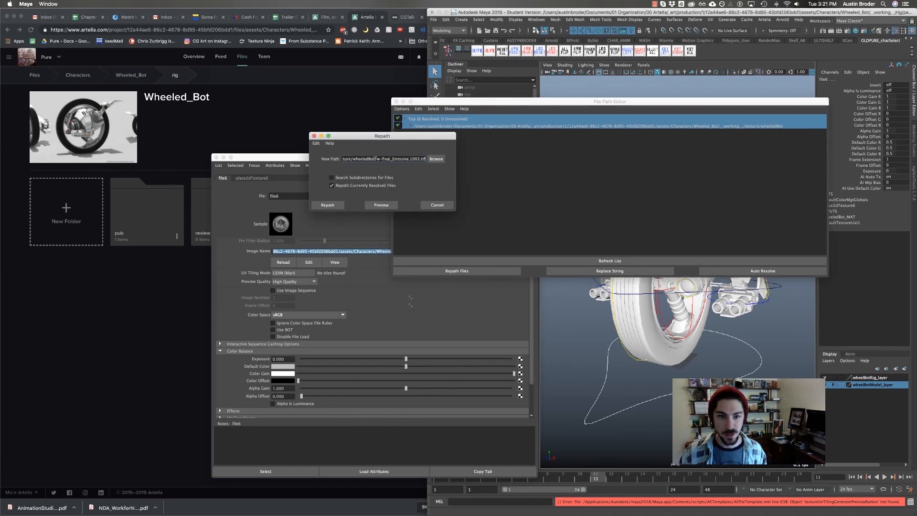
drag(375, 158, 427, 163)
key(BackSpace)
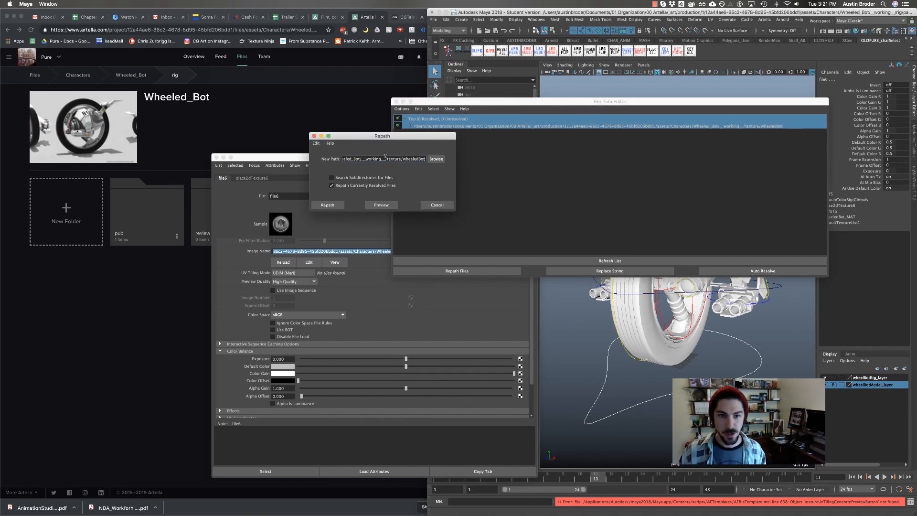
key(Return)
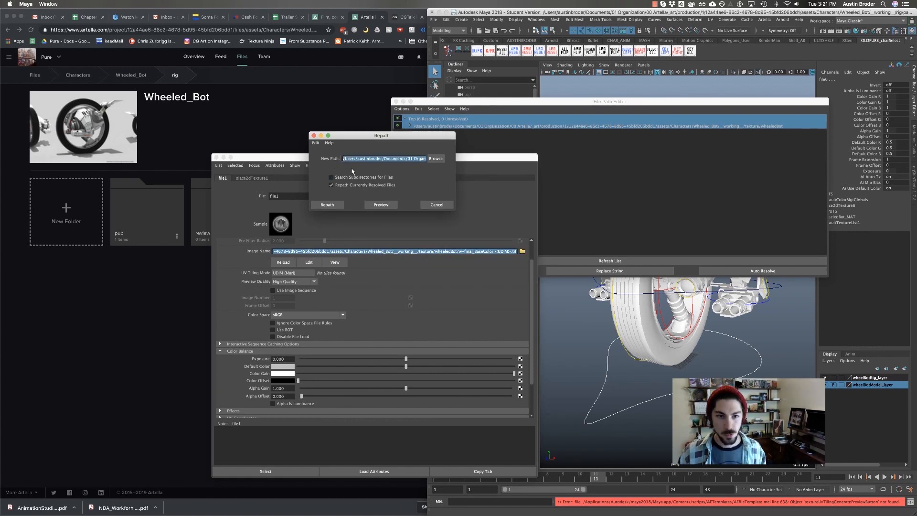
- Delete the user-specific folder prefix in front of _art from the new texture path
click(353, 185)
click(362, 158)
drag(353, 158, 425, 157)
click(368, 158)
click(342, 159)
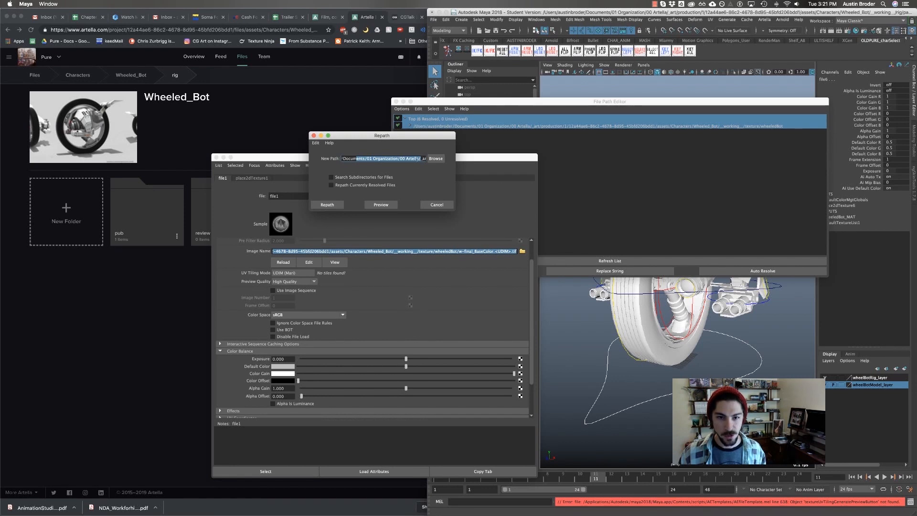
click(418, 159)
key(Right)
key(Right)
key(Right)
key(Right)
key(Right)
key(Right)
key(Right)
key(Right)
key(Right)
key(Right)
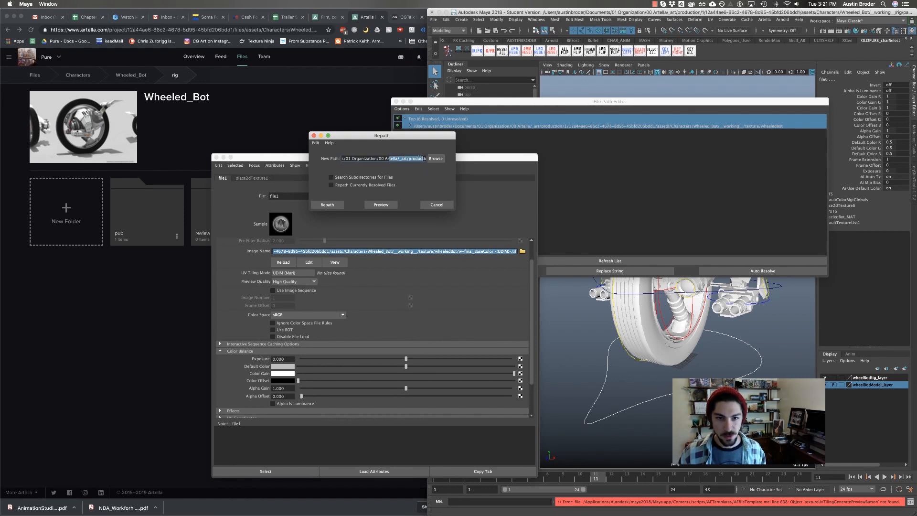
drag(399, 158, 303, 160)
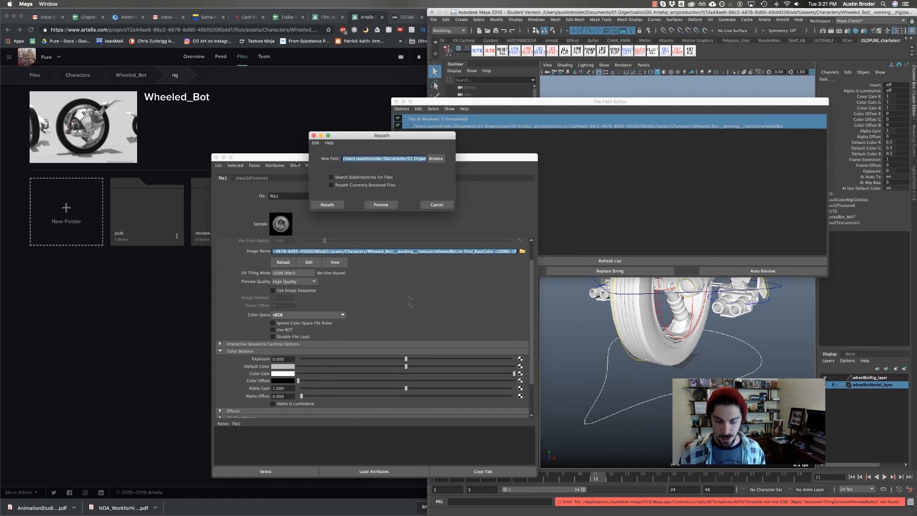
key(BackSpace)
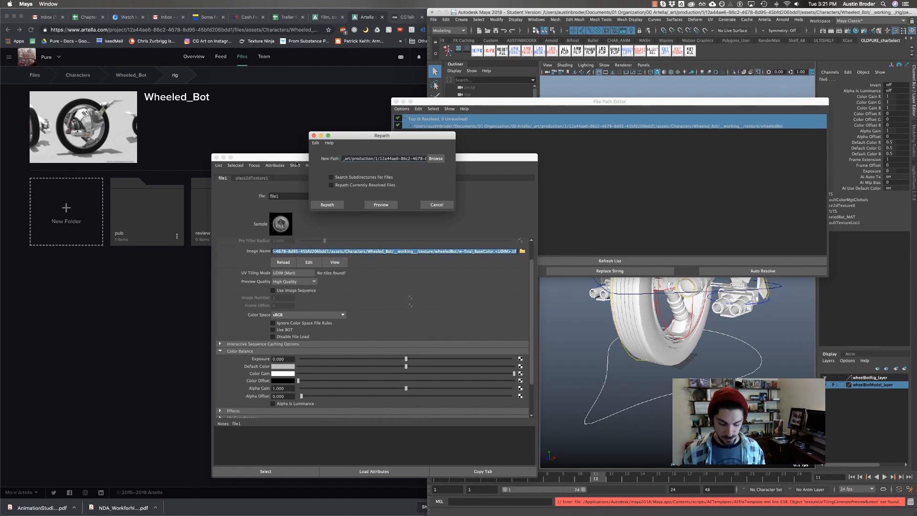
- Begin the new path with $ART_LOCAL_ROOT/ and repath the selected textures with Repath Currently Resolved Files turned on
text(/)
text($ART_LOCAL_ROOT/)
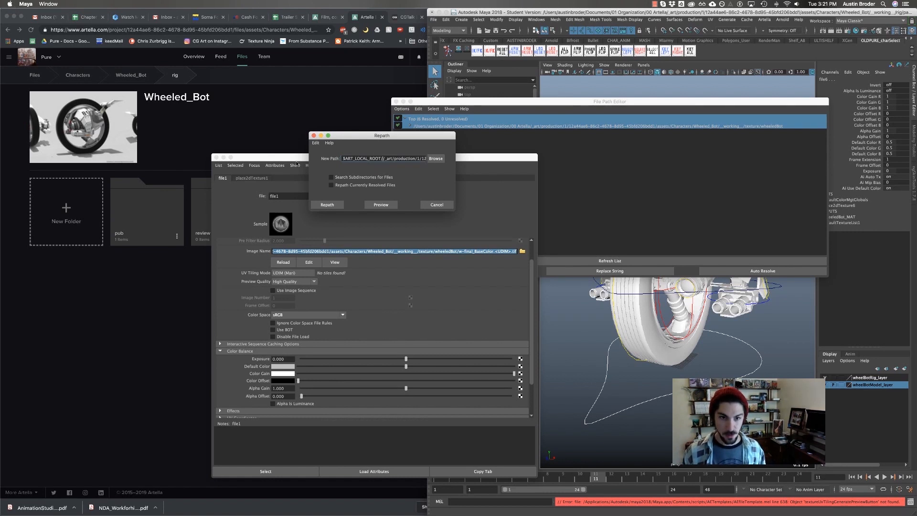
key(BackSpace)
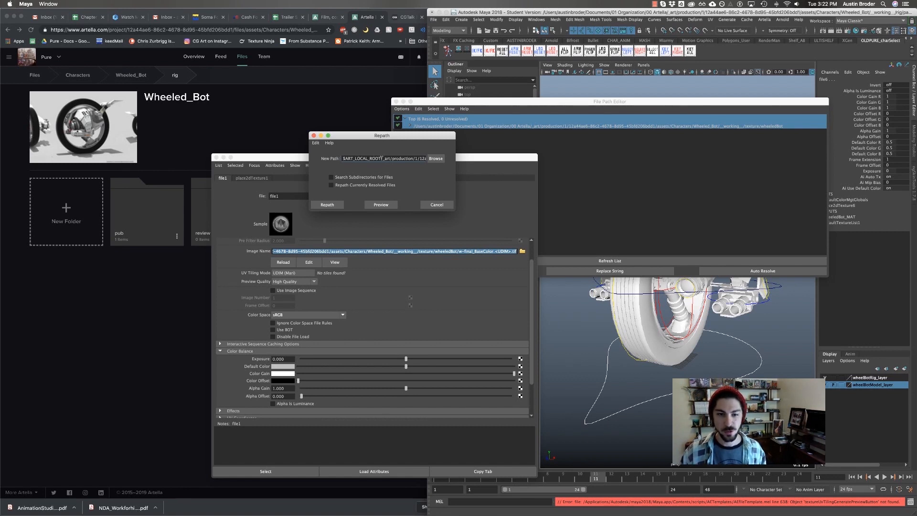
click(331, 185)
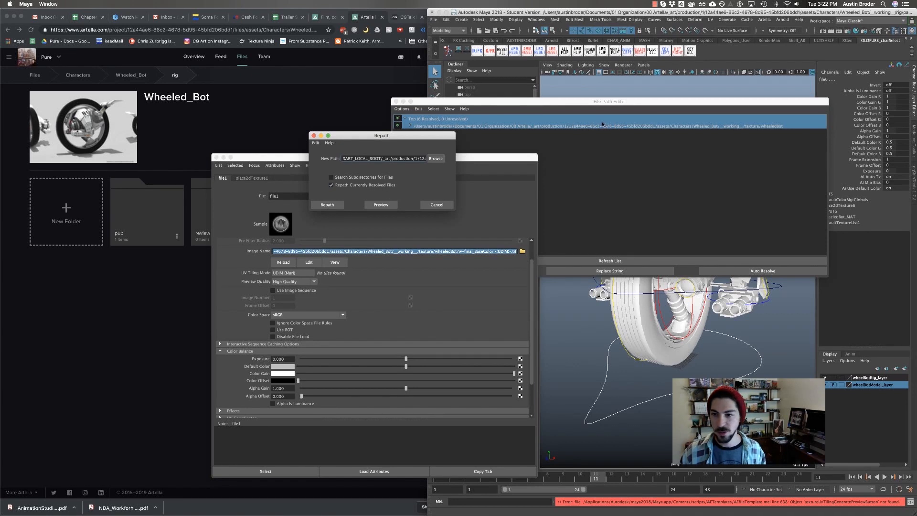
click(337, 206)
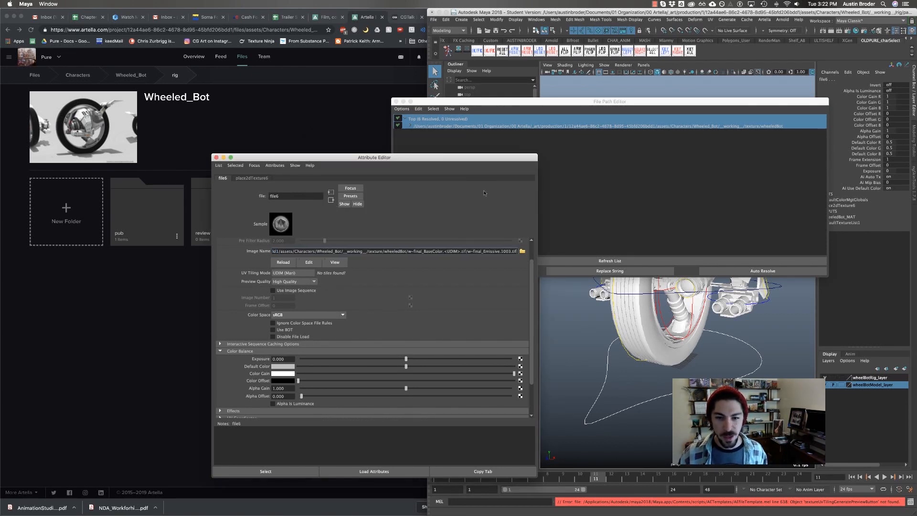
- Examine the image paths of the base color and metalness file textures for the $ART_LOCAL_ROOT prefix
click(331, 200)
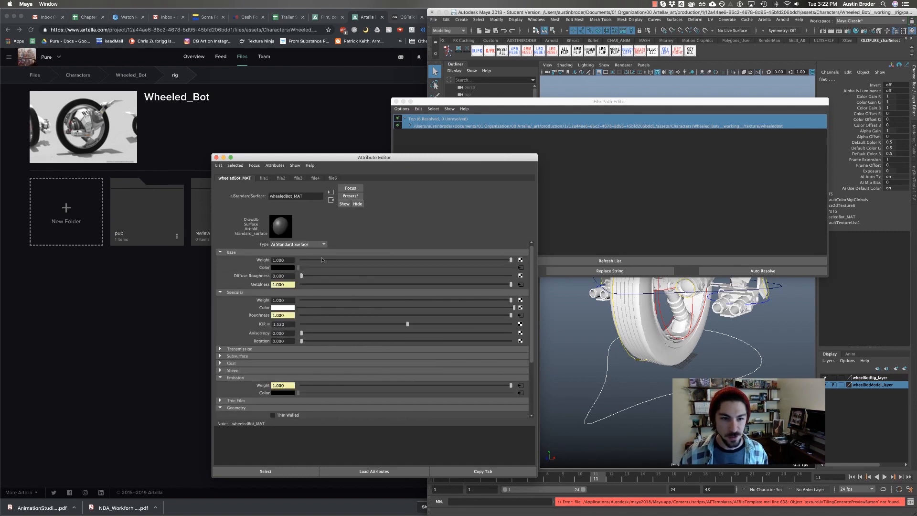
click(521, 267)
drag(416, 251, 272, 252)
click(324, 251)
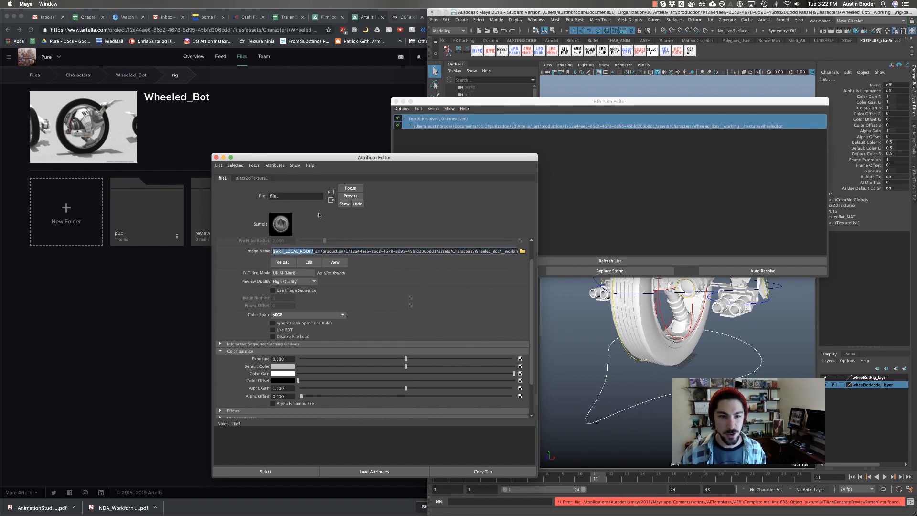
click(331, 201)
click(521, 284)
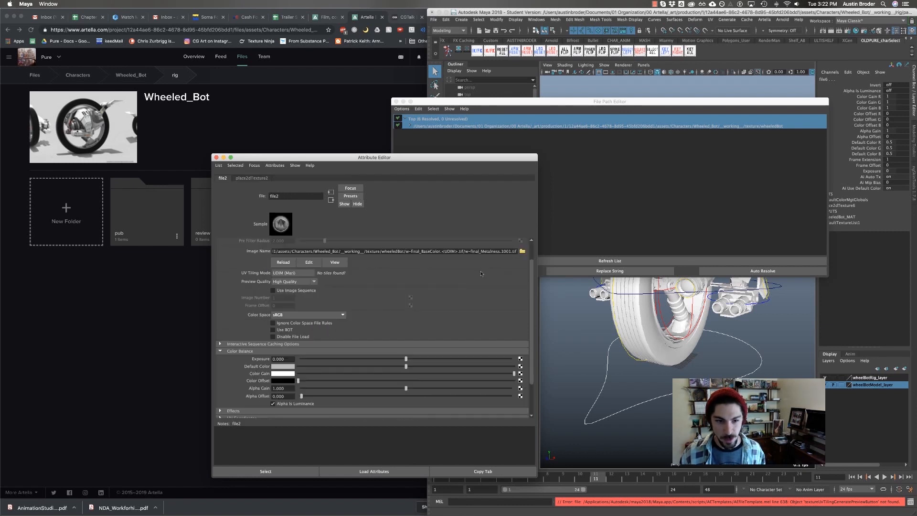
drag(385, 251, 240, 249)
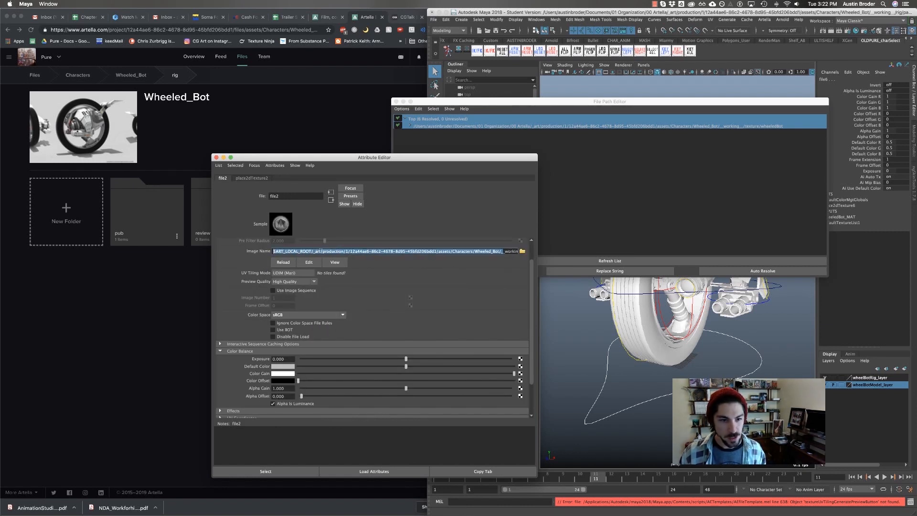
click(321, 251)
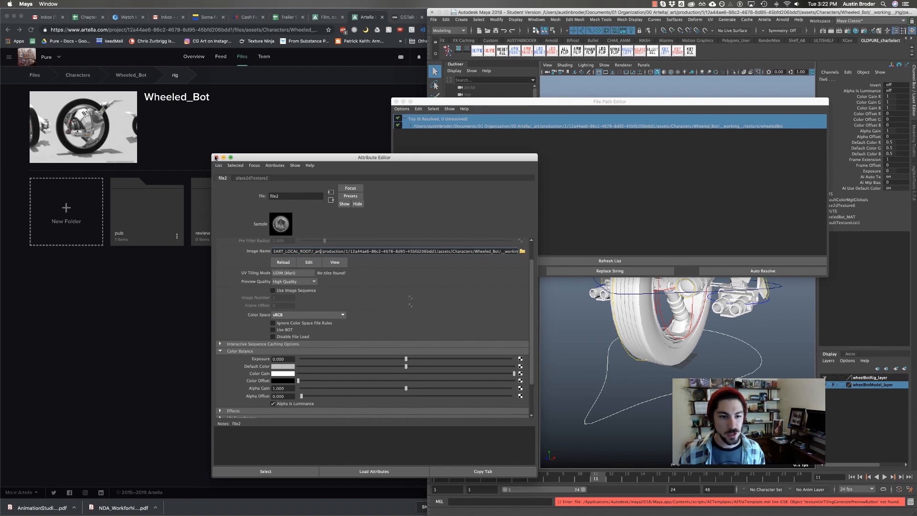
- Close the texture editing windows and save the scene to the Desktop as pa_rg_wheelBot.ma in Maya ASCII format
click(216, 157)
click(395, 102)
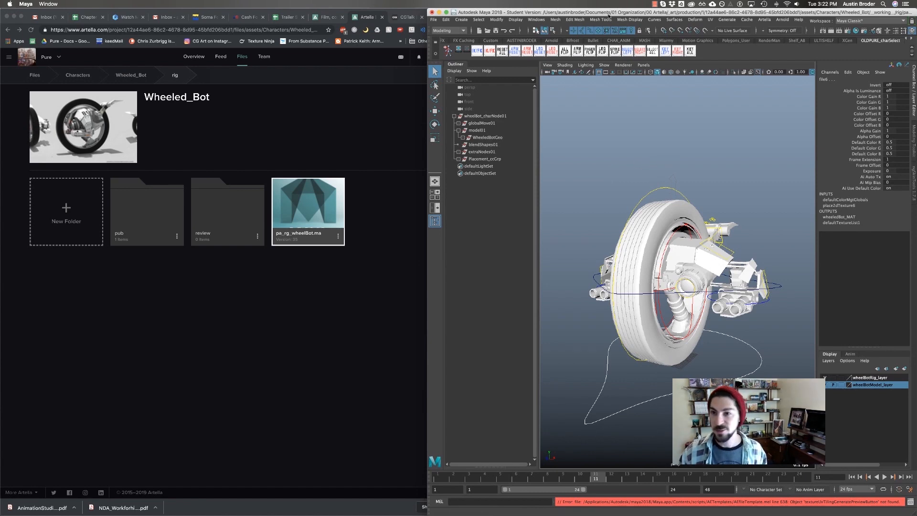
key(super+shift+s)
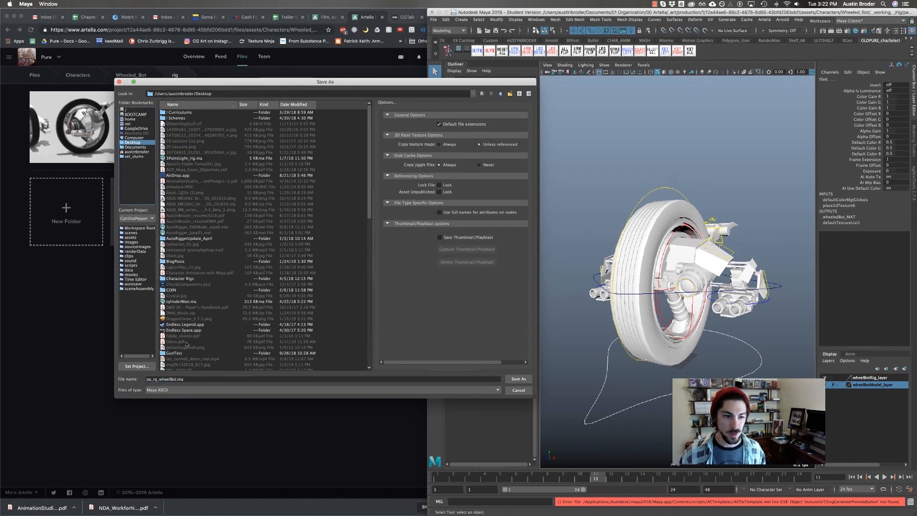
click(176, 379)
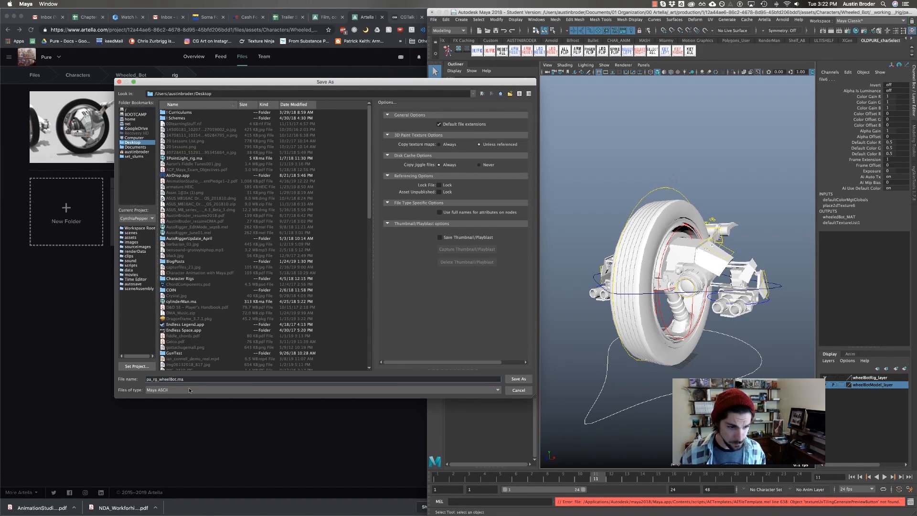
key(Return)
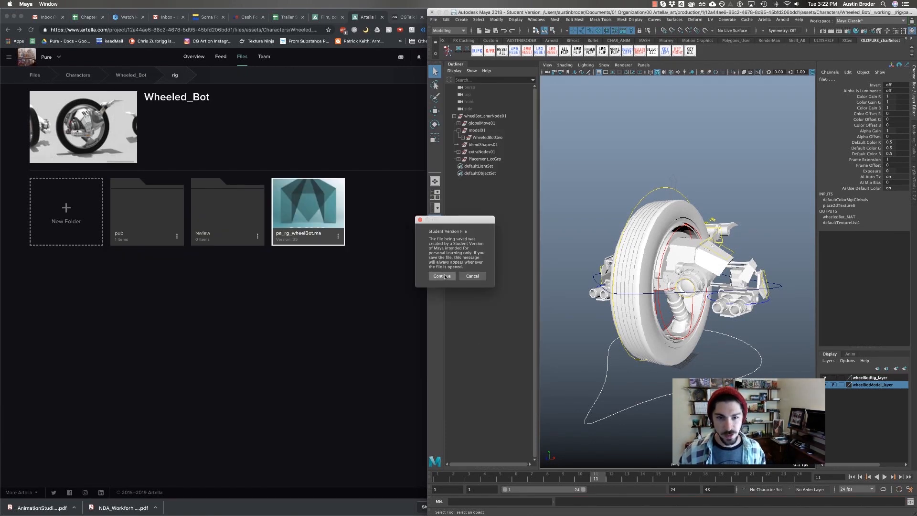
click(441, 276)
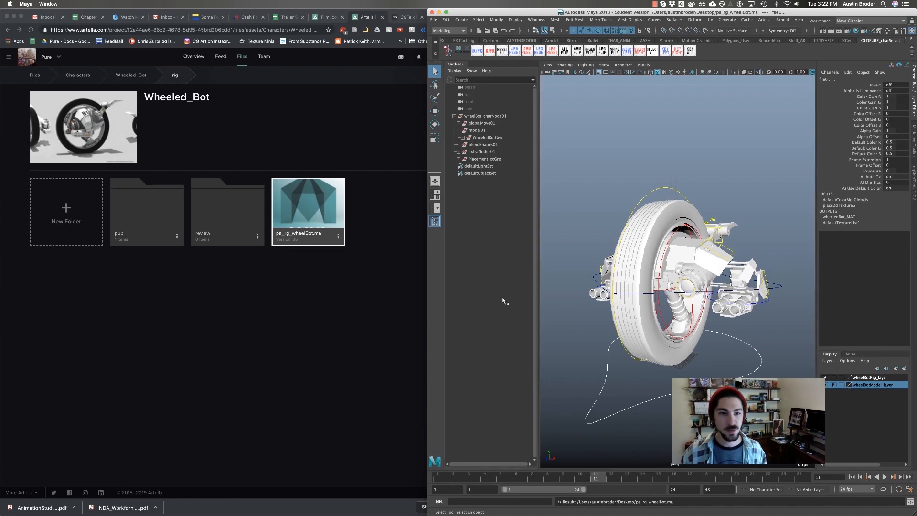
- Open pa_rg_wheelBot.ma from the desktop in TextEdit and enlarge its window
mouse_move(1, 515)
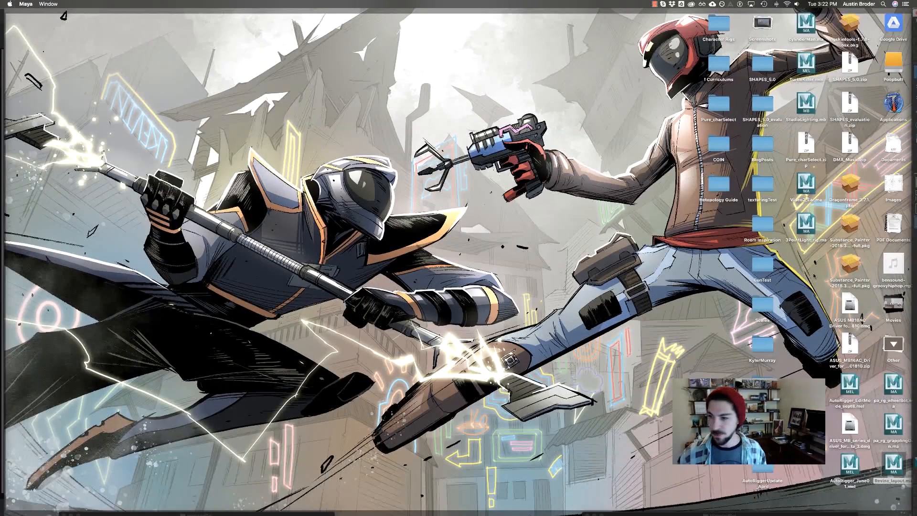
drag(892, 387, 81, 506)
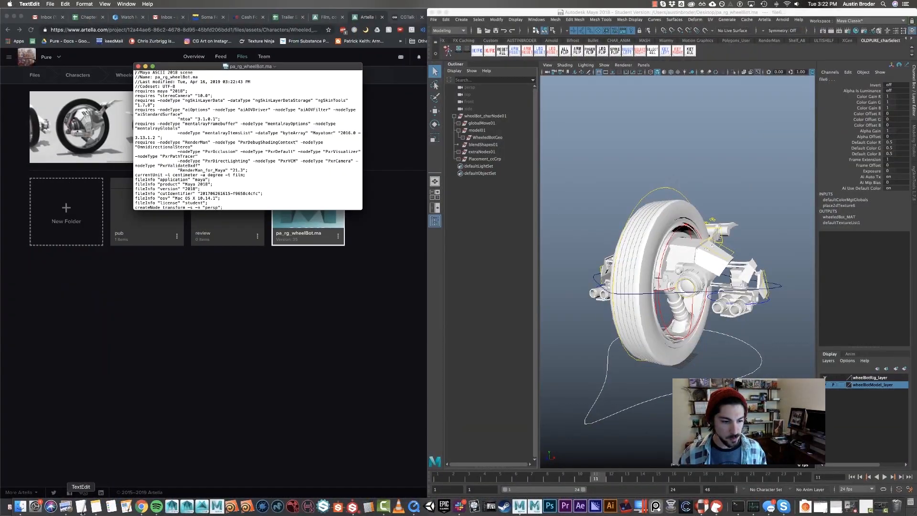
drag(358, 208, 383, 239)
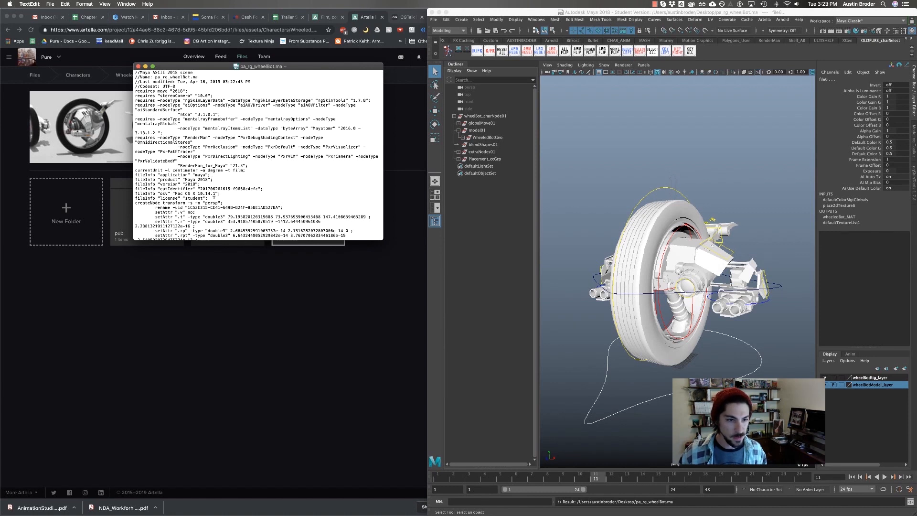
- Delete the fileInfo "license" "student" line from pa_rg_wheelBot.ma, then save and close the file
drag(214, 197, 225, 191)
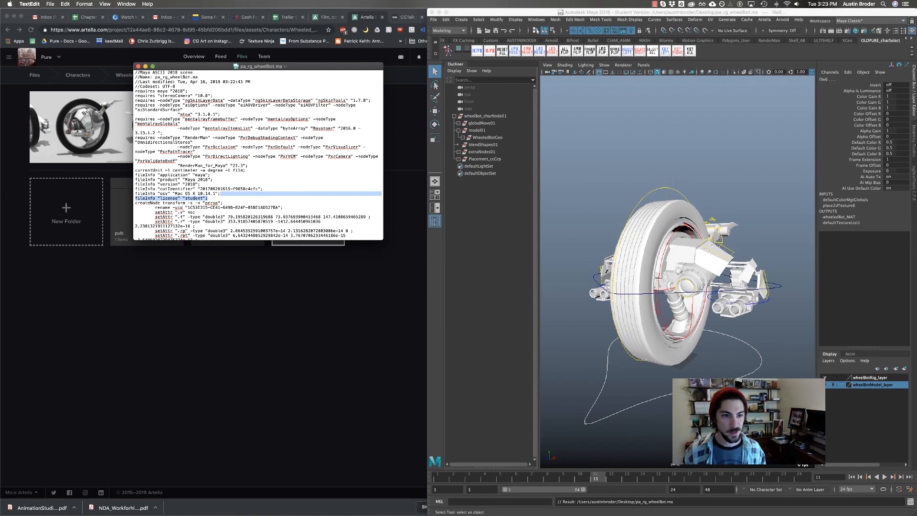
key(BackSpace)
key(super+s)
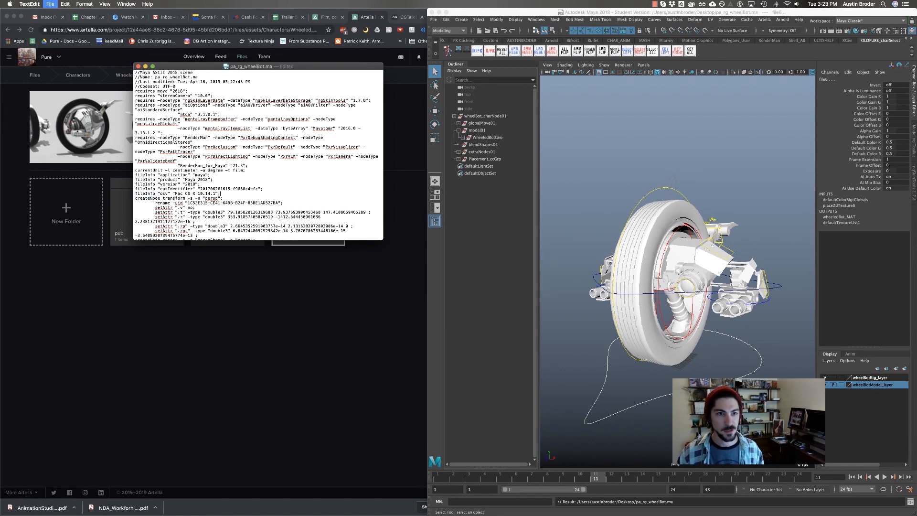
click(138, 66)
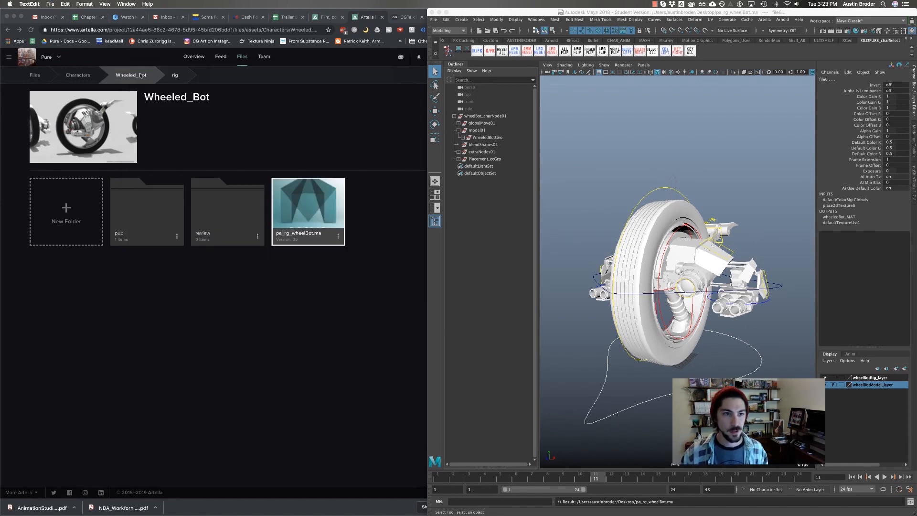
- Switch to Artella in Chrome and upload the edited pa_rg_wheelBot.ma from the desktop to Wheeled_Bot's rig folder
click(295, 150)
key(F11)
drag(891, 427, 298, 213)
key(F11)
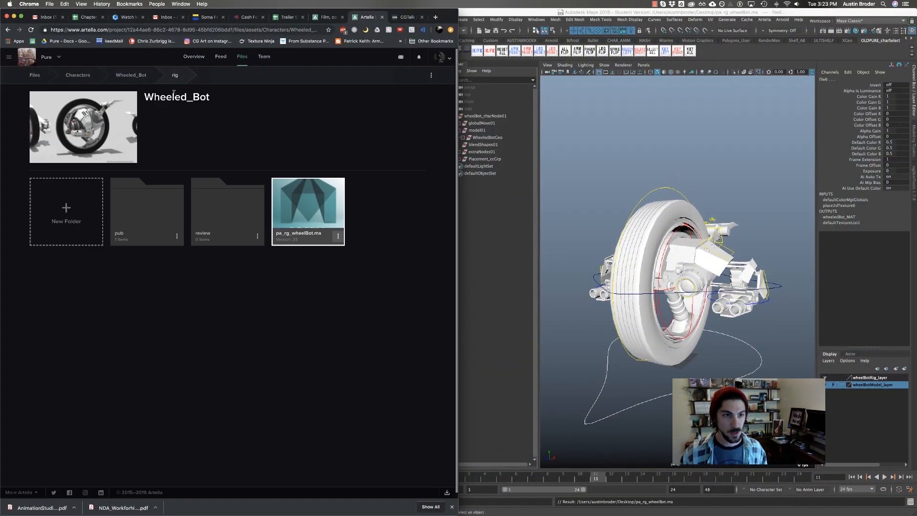
- Open Wheeled_Bot's texture folder in Artella and compress the local wheeledBot texture folder into a zip archive in Finder
click(142, 76)
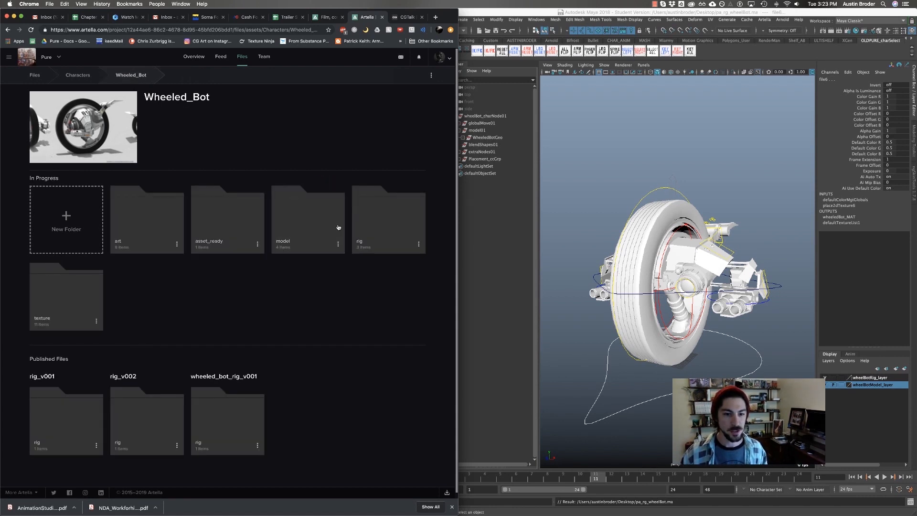
click(47, 308)
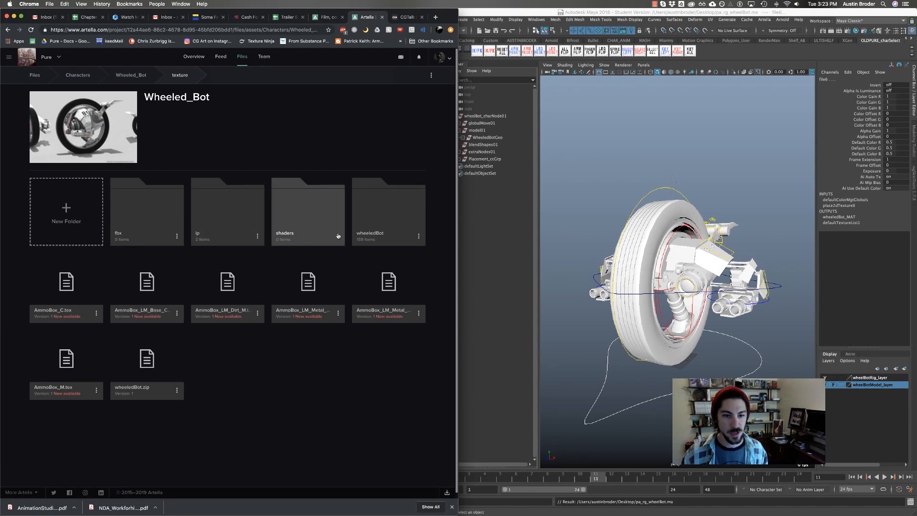
key(super+Tab)
click(298, 269)
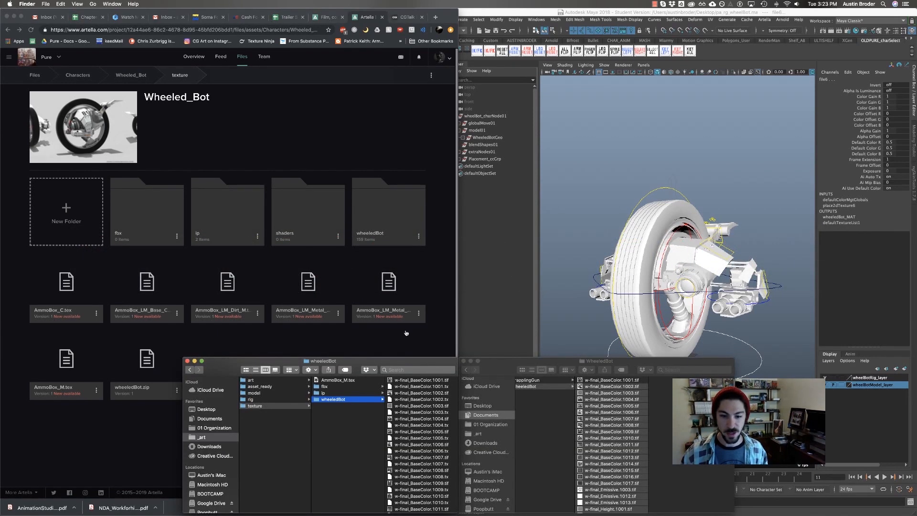
right_click(339, 401)
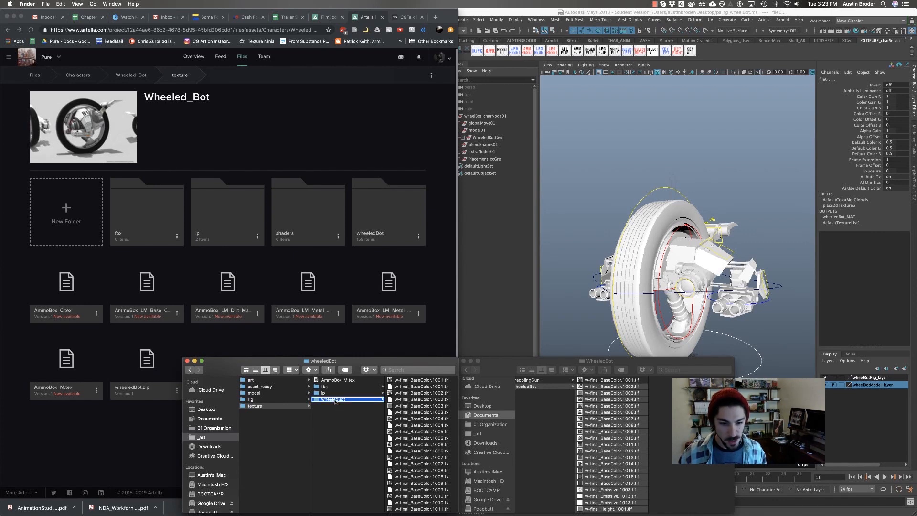
click(355, 403)
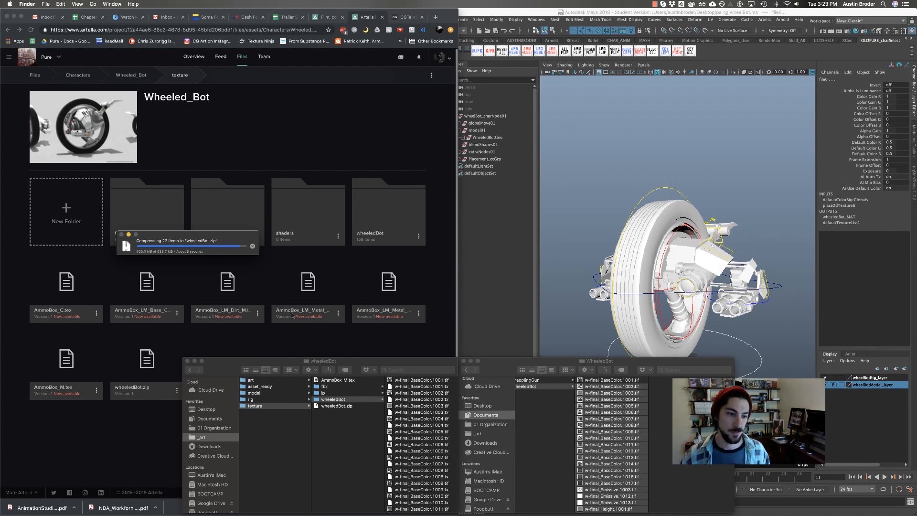
- Bring the compressed wheeledBot.zip from Finder into Wheeled_Bot's texture folder in Artella
drag(638, 412, 194, 324)
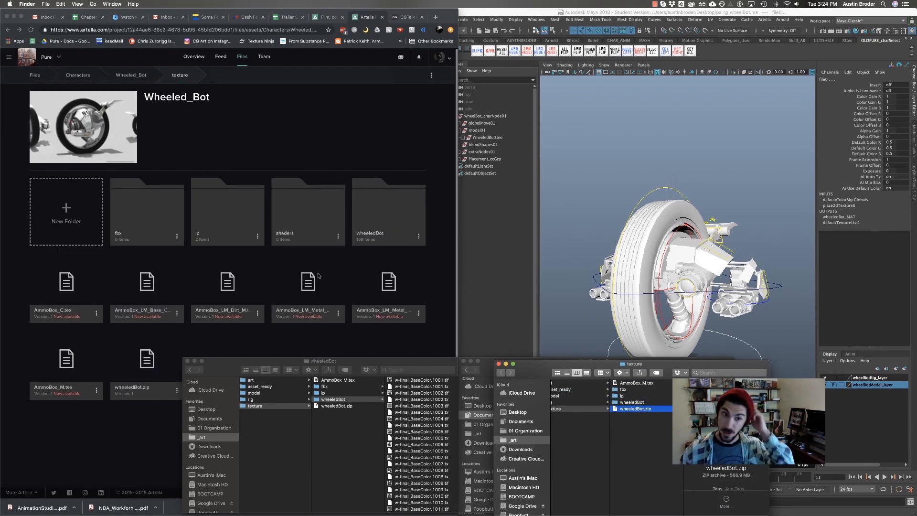
click(393, 156)
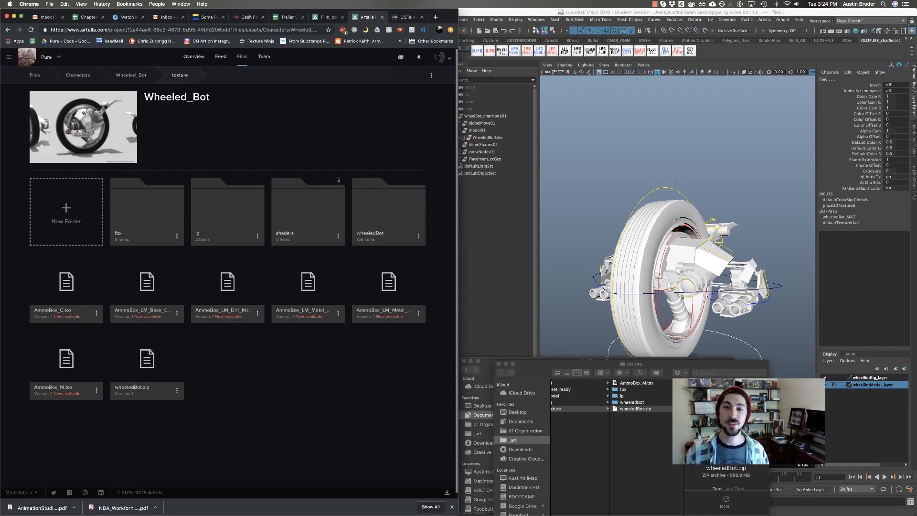
click(655, 4)
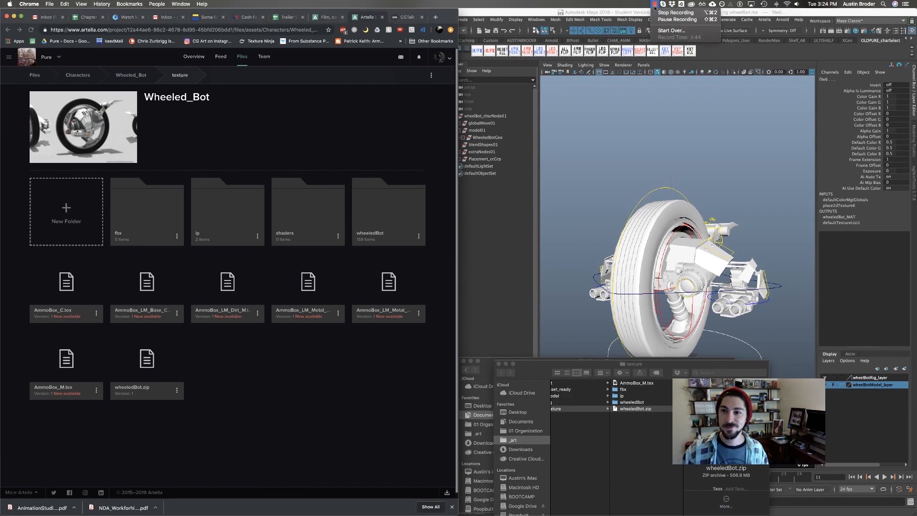